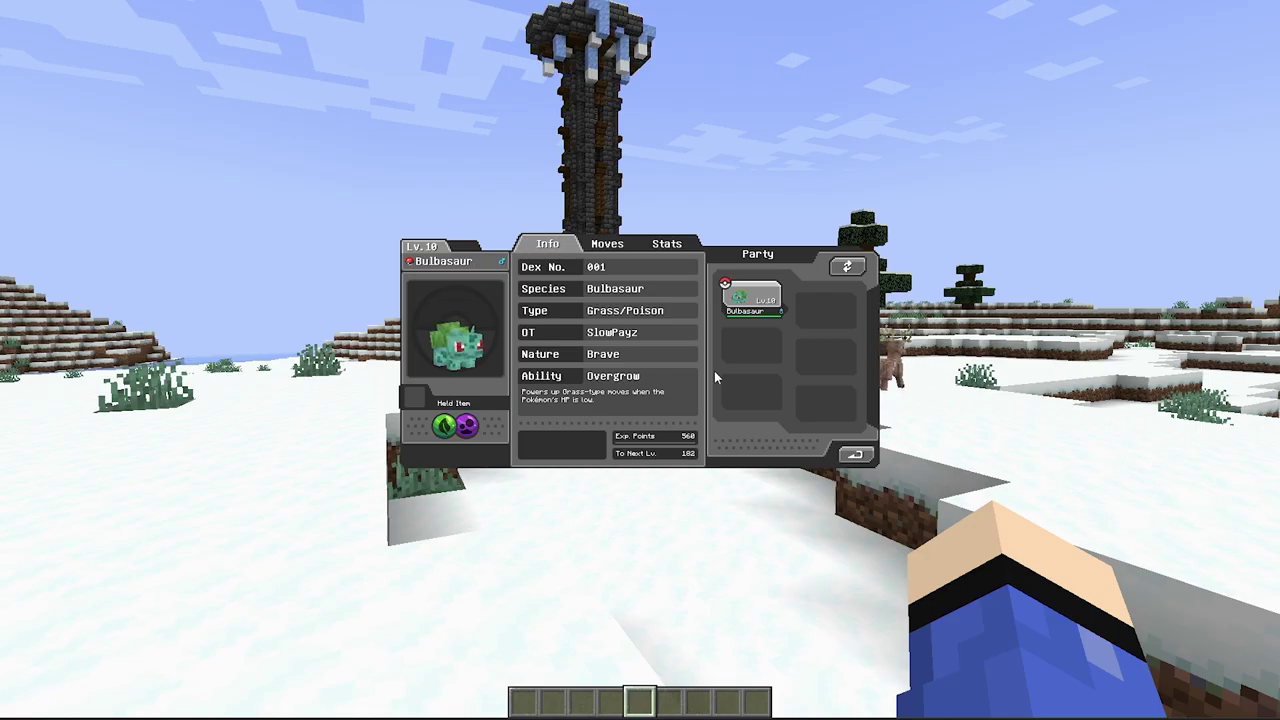
Close the Cobblemon party screen and walk across the snowy field in third-person view.
key(Escape)
key(w)
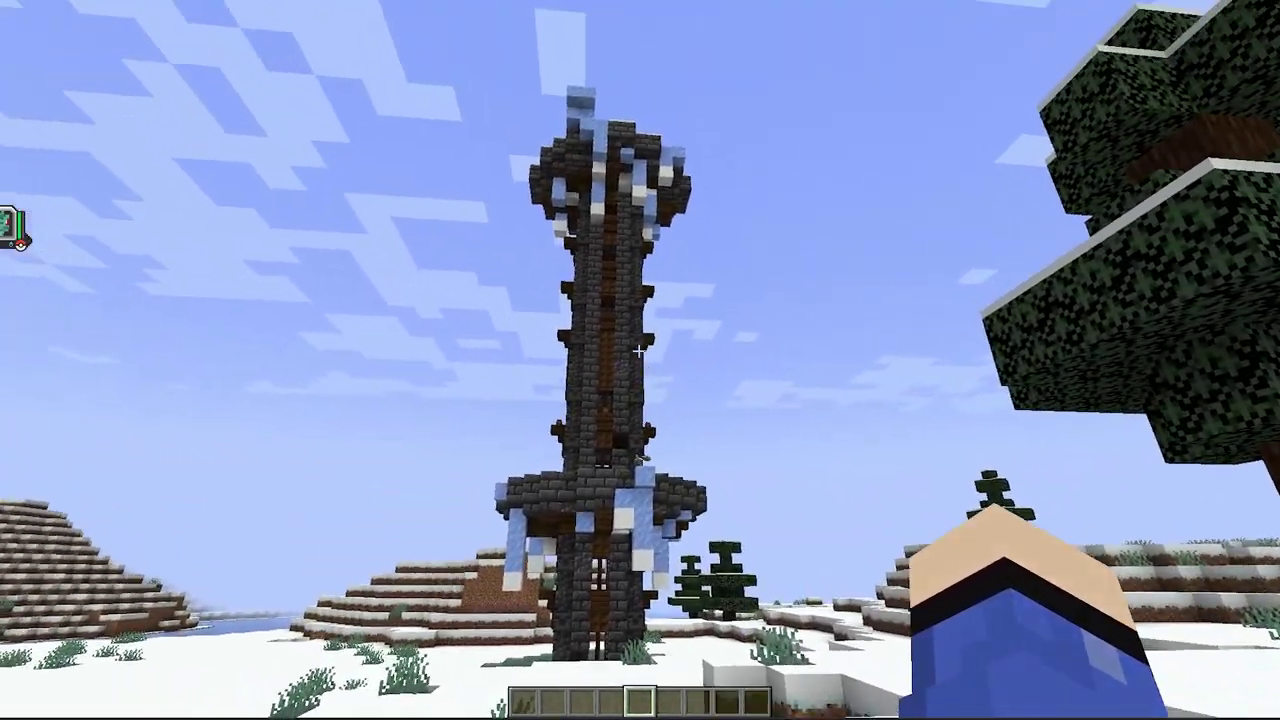
key(F5)
key(F5)
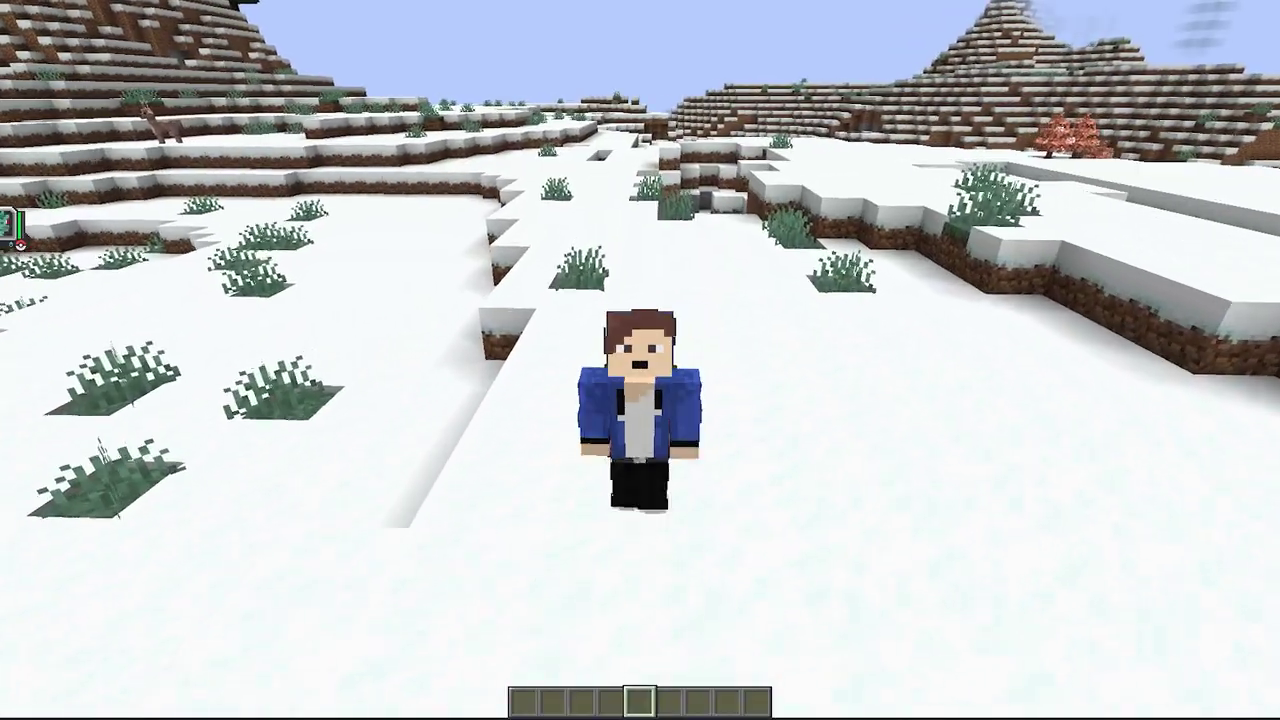
key(w)
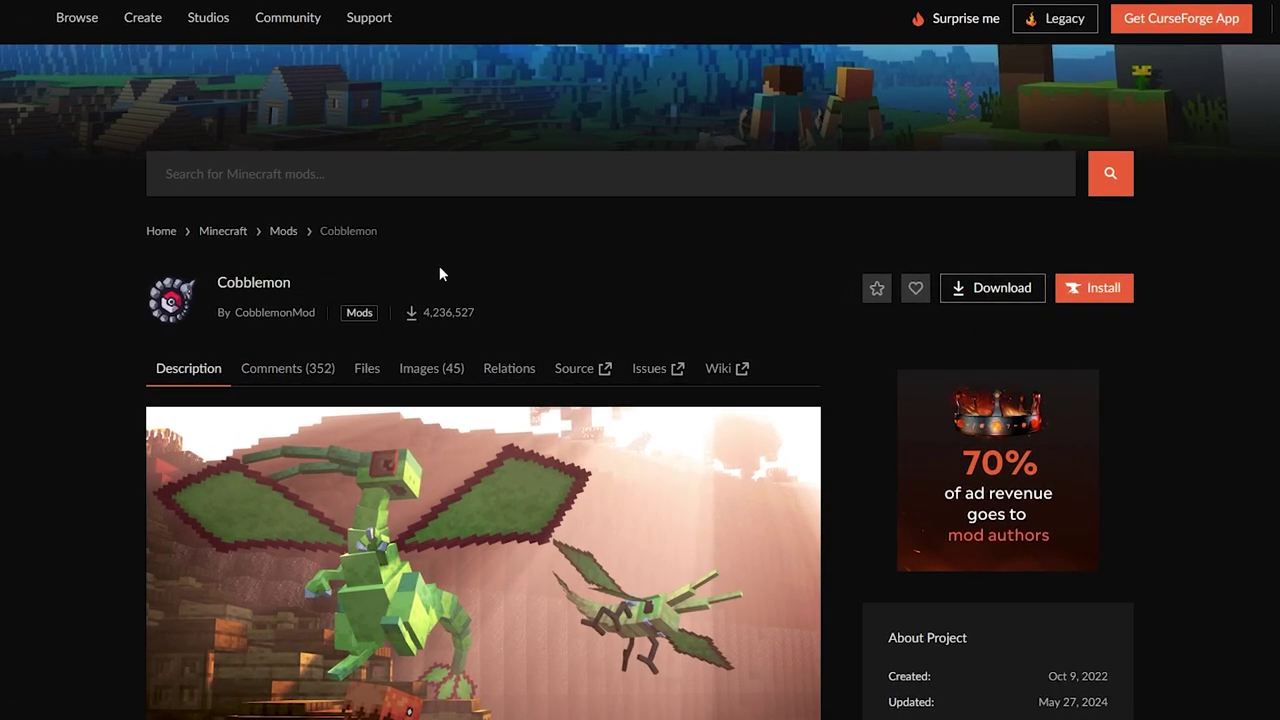
Download the Cobblemon v1.5.2 Fabric jar from the CurseForge Files list.
scroll(422, 241, down, 2)
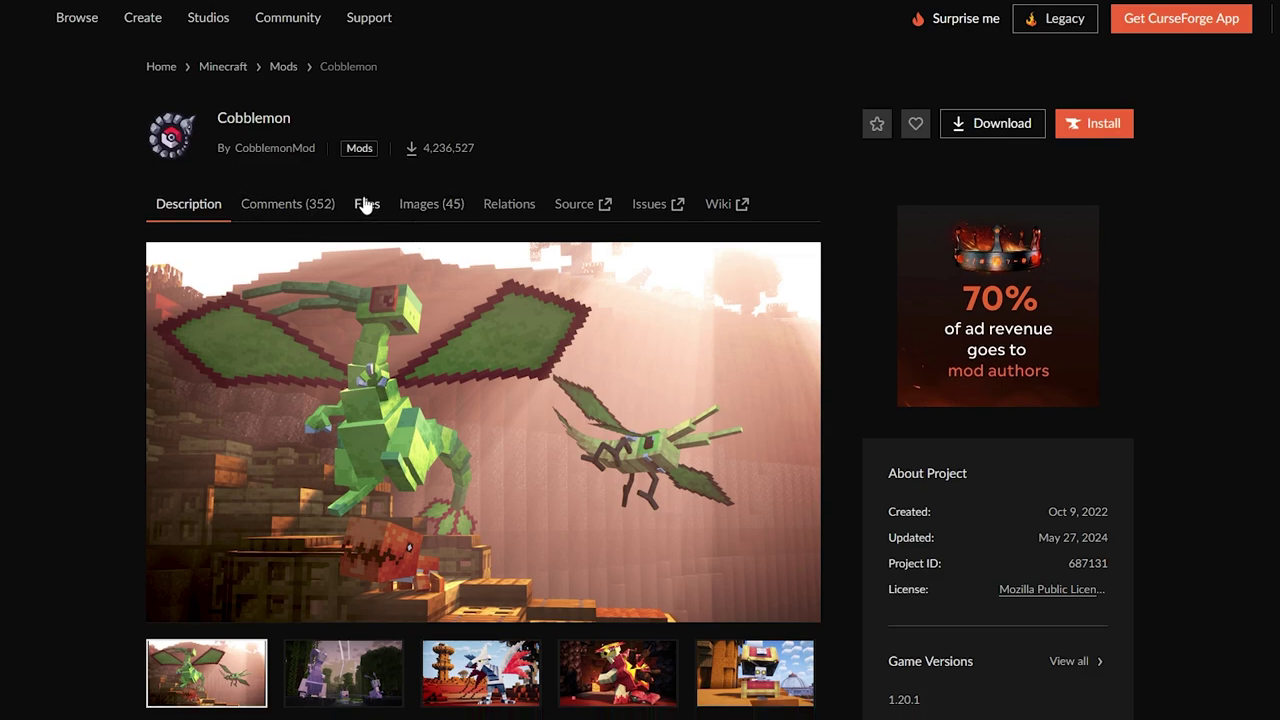
click(366, 205)
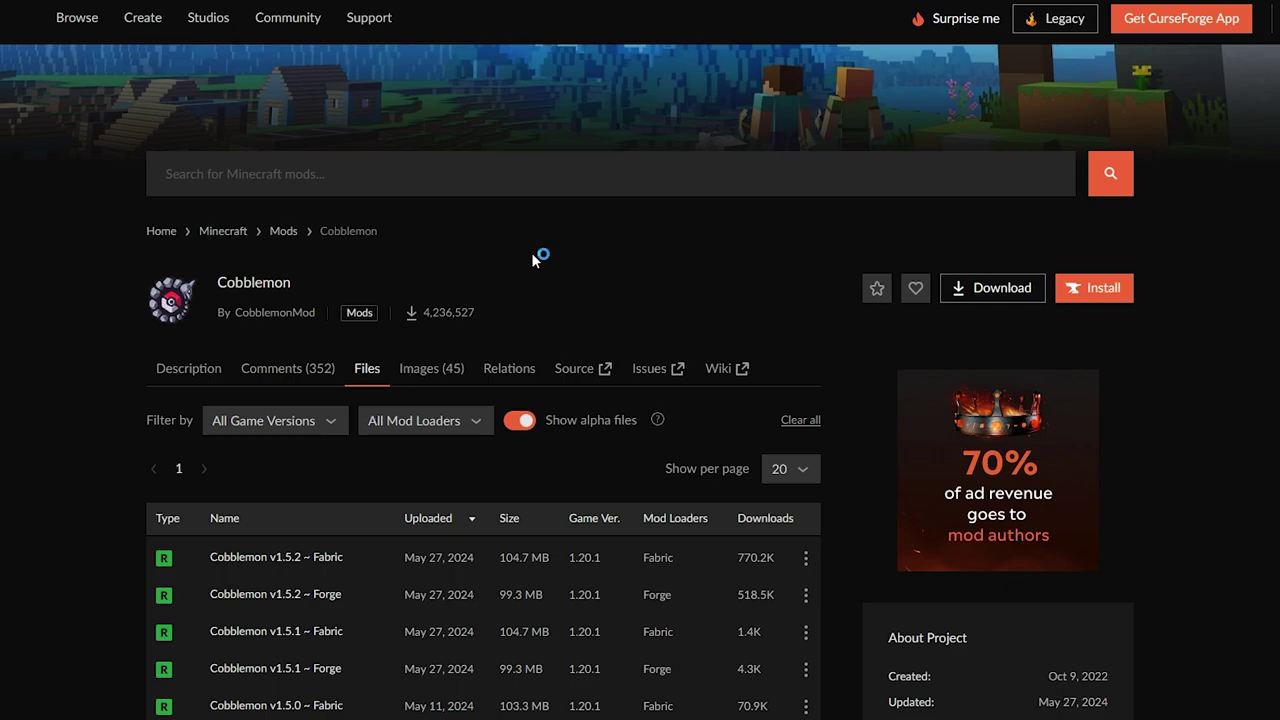
scroll(531, 258, down, 3)
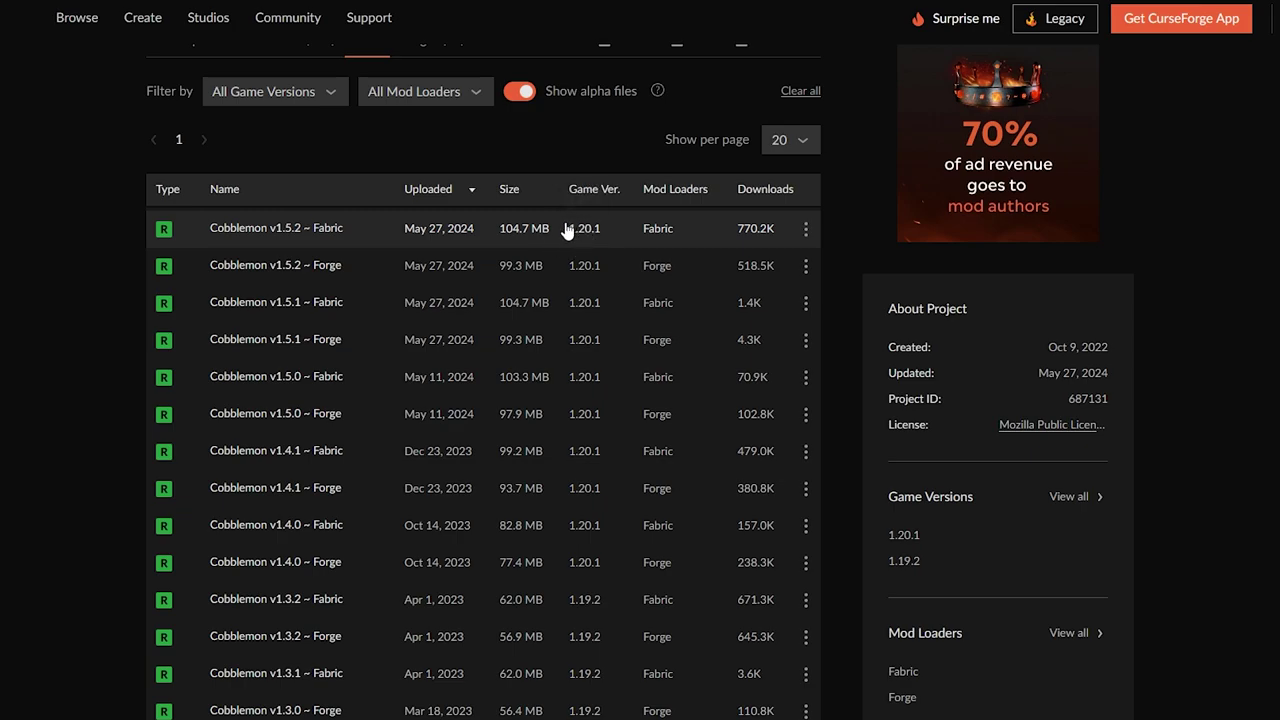
click(806, 232)
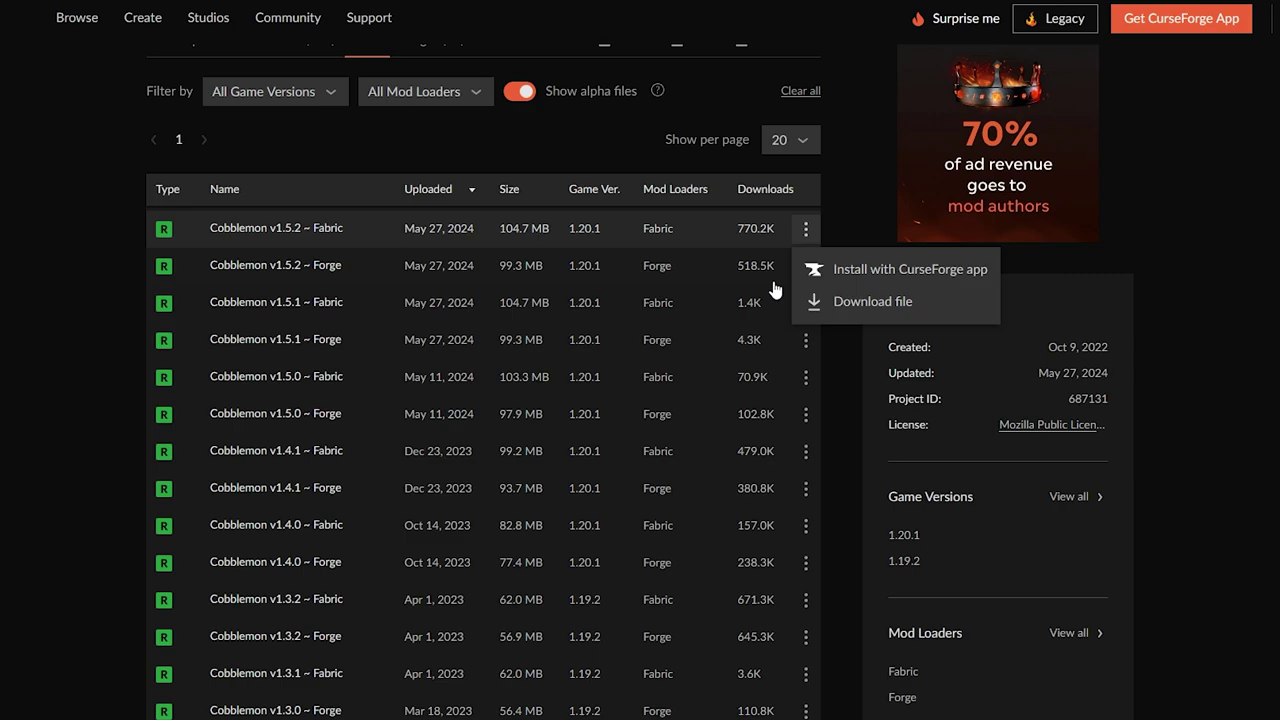
click(857, 302)
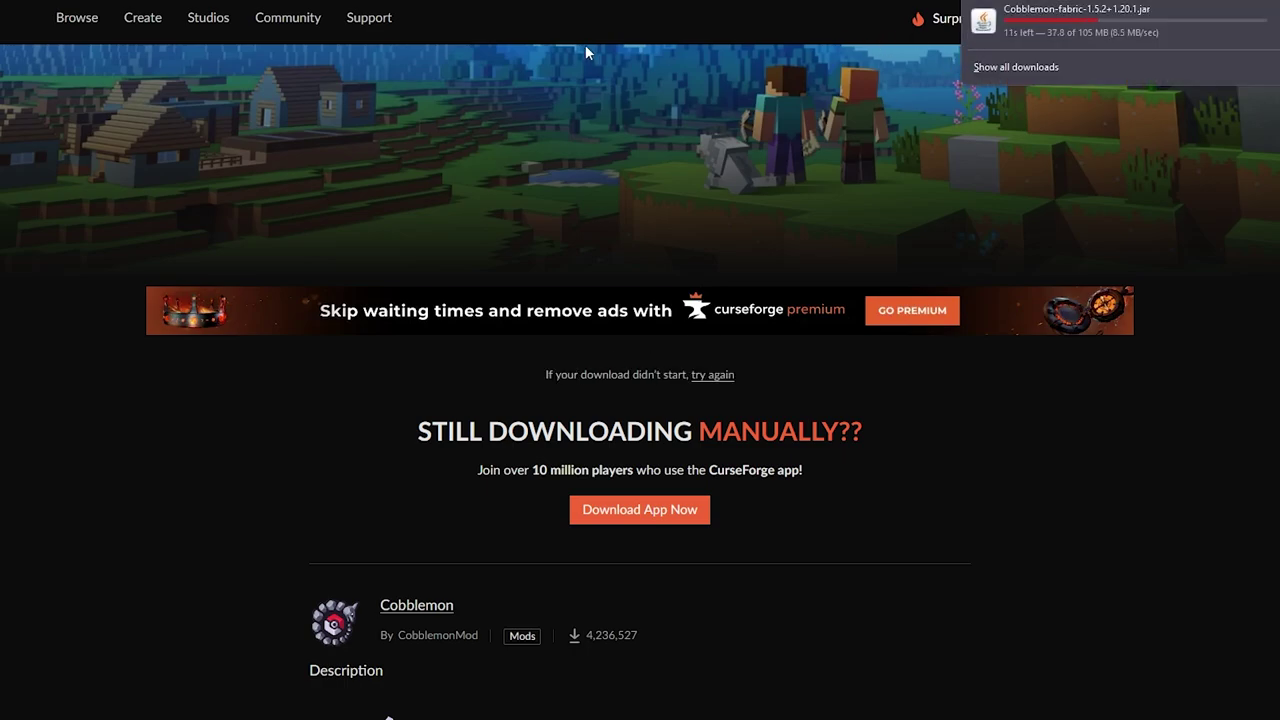
click(186, 2)
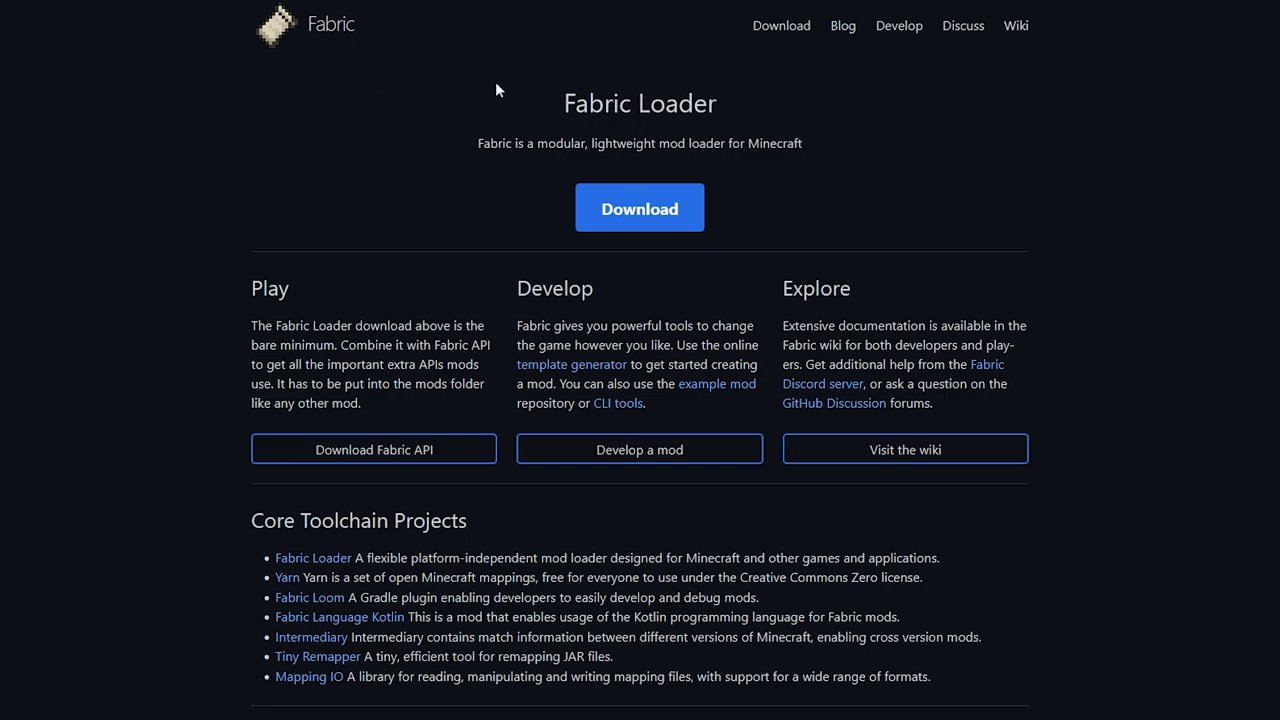
Download the Windows Fabric installer, fabric-installer-1.0.1.exe, from the Fabric Loader installation page.
click(622, 210)
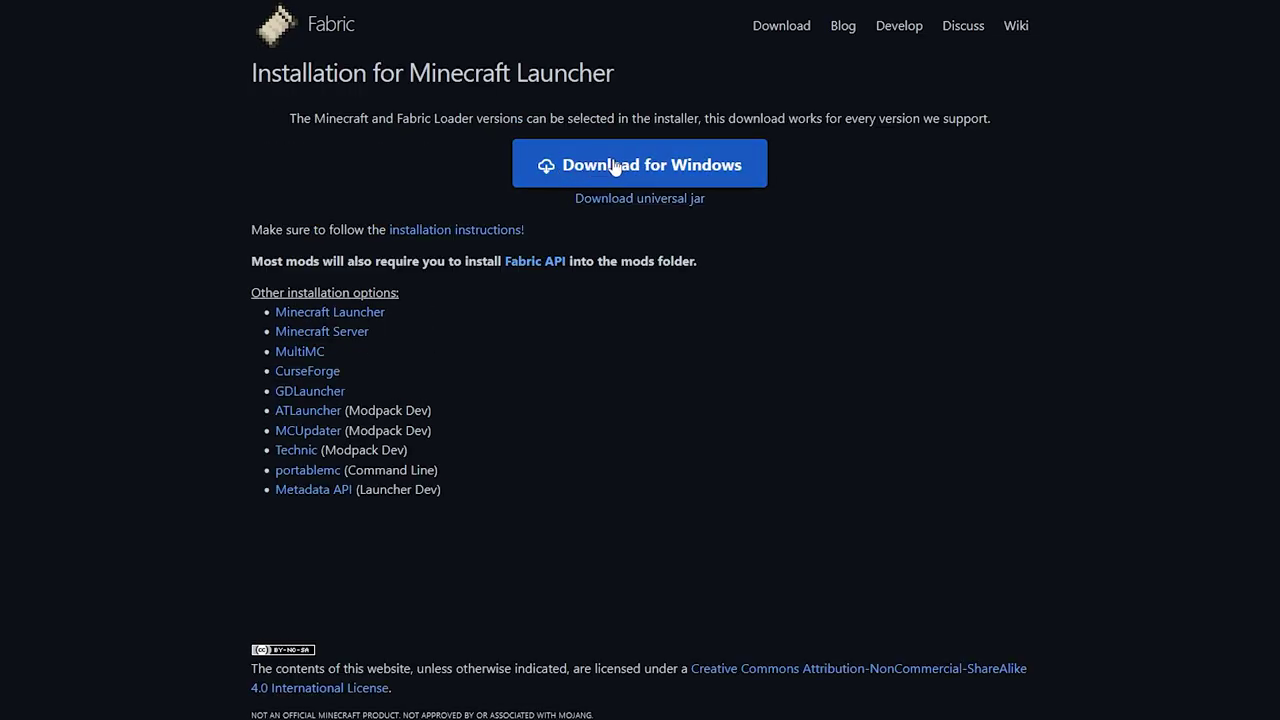
click(615, 167)
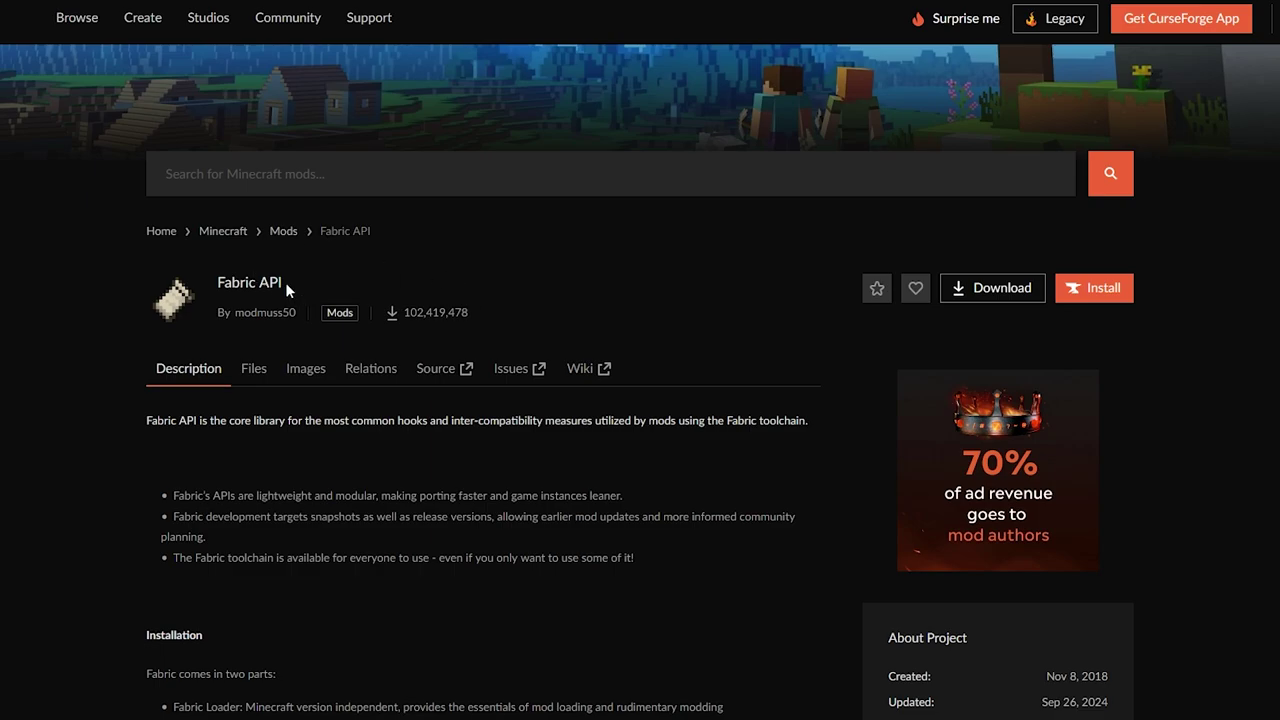
Filter the Fabric API files to game version 1.20.1 and download the 0.92.2+1.20.1 jar.
click(252, 372)
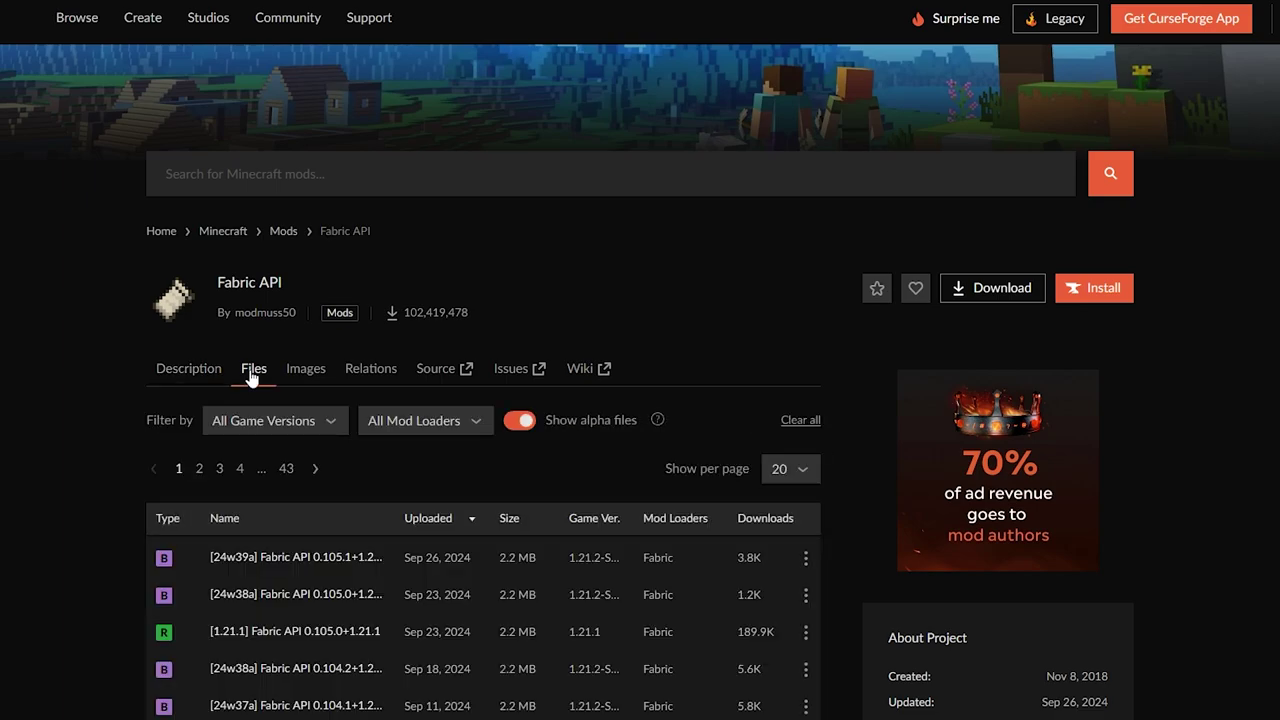
scroll(466, 369, down, 2)
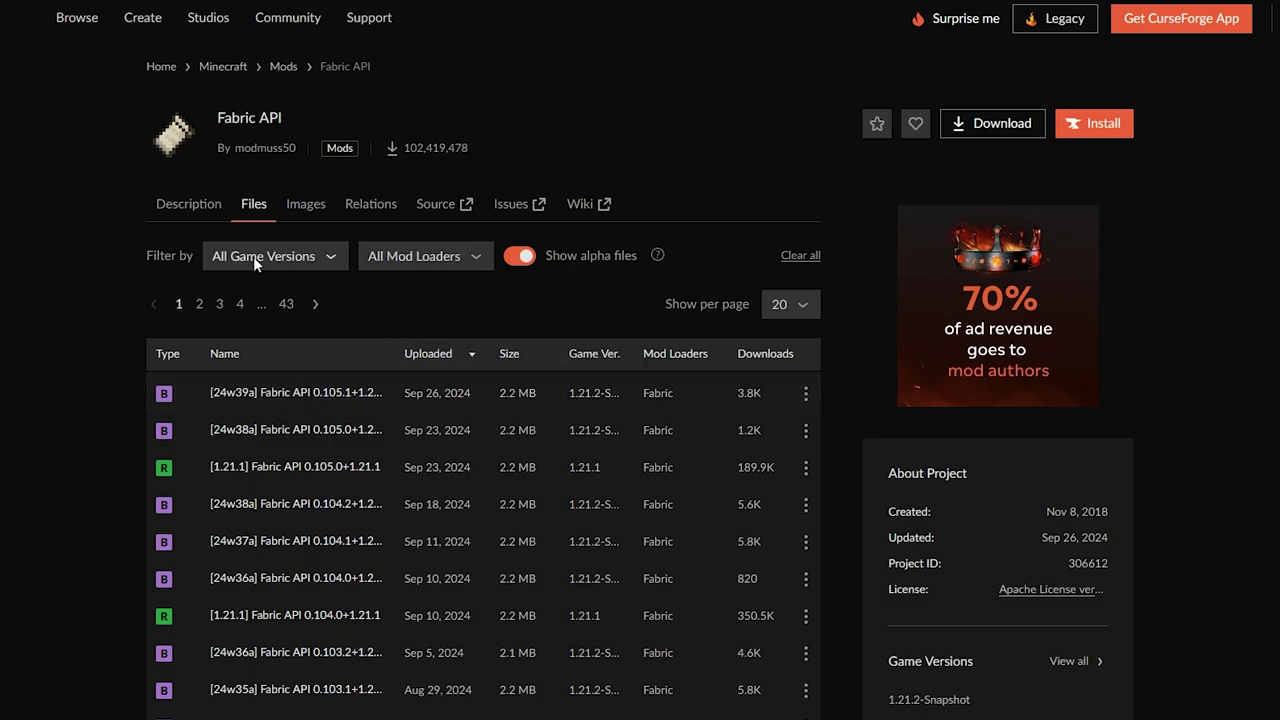
click(330, 258)
scroll(266, 372, down, 1)
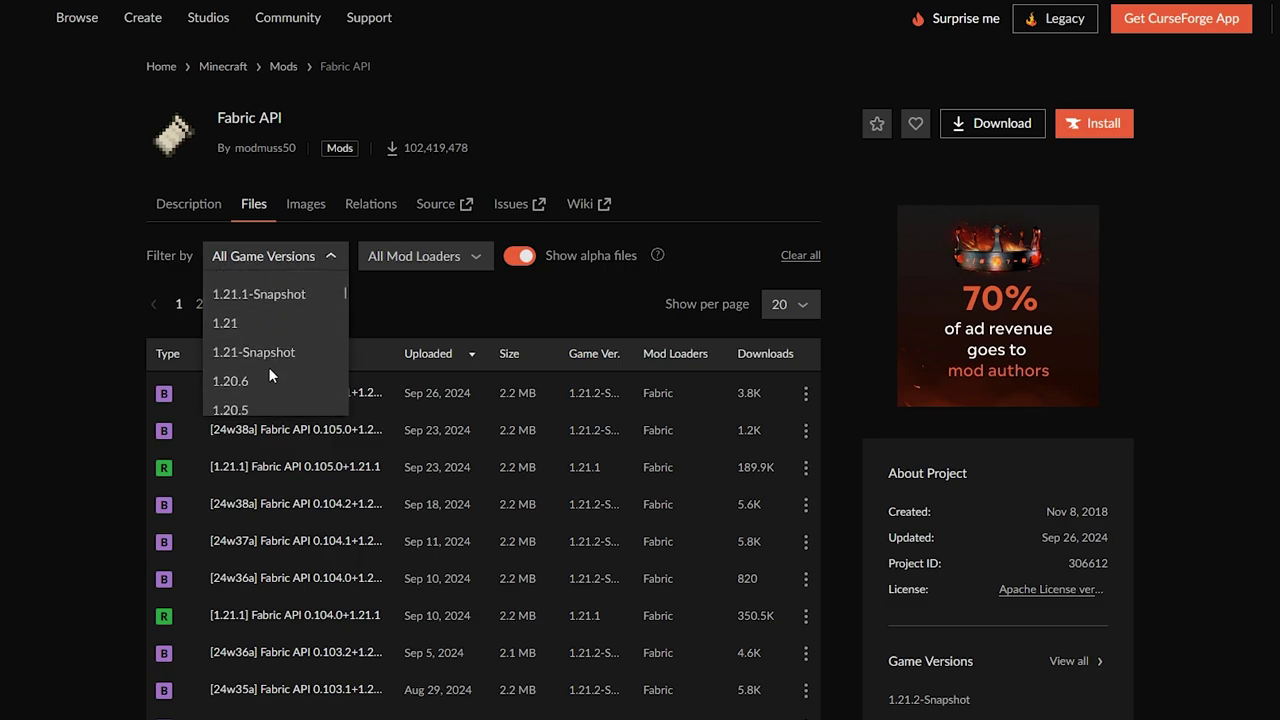
scroll(265, 345, down, 3)
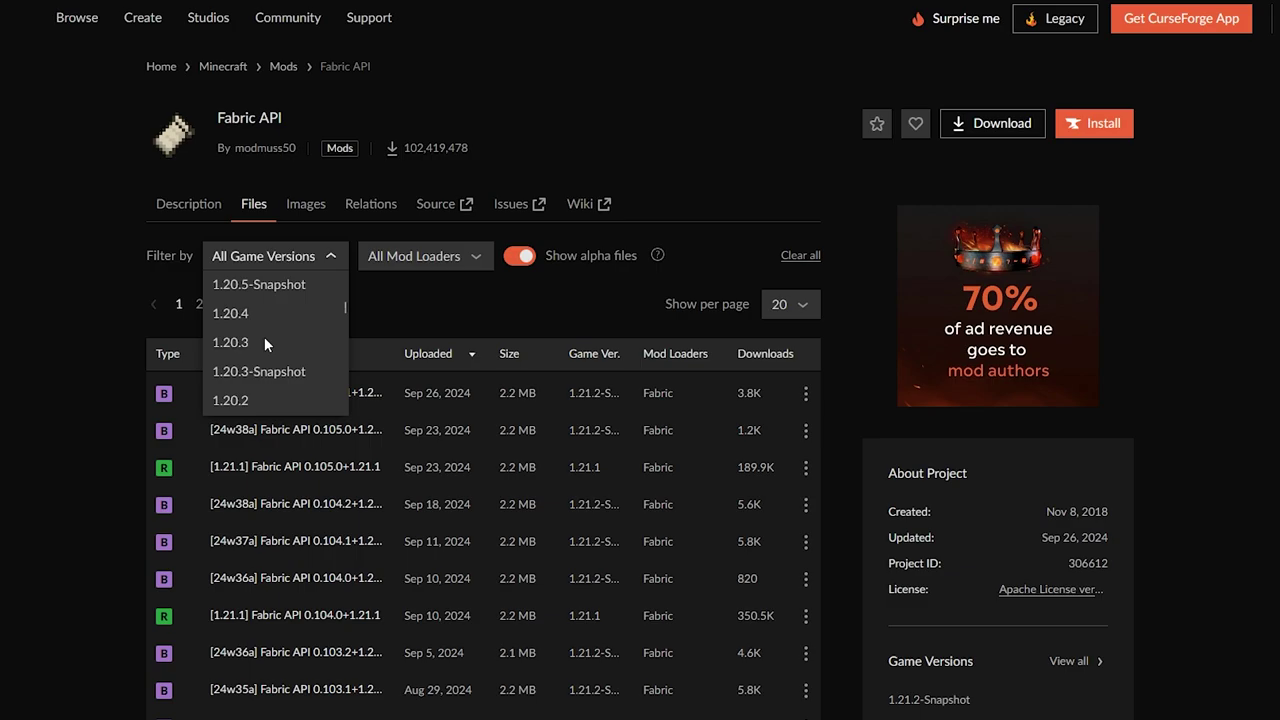
scroll(264, 343, down, 3)
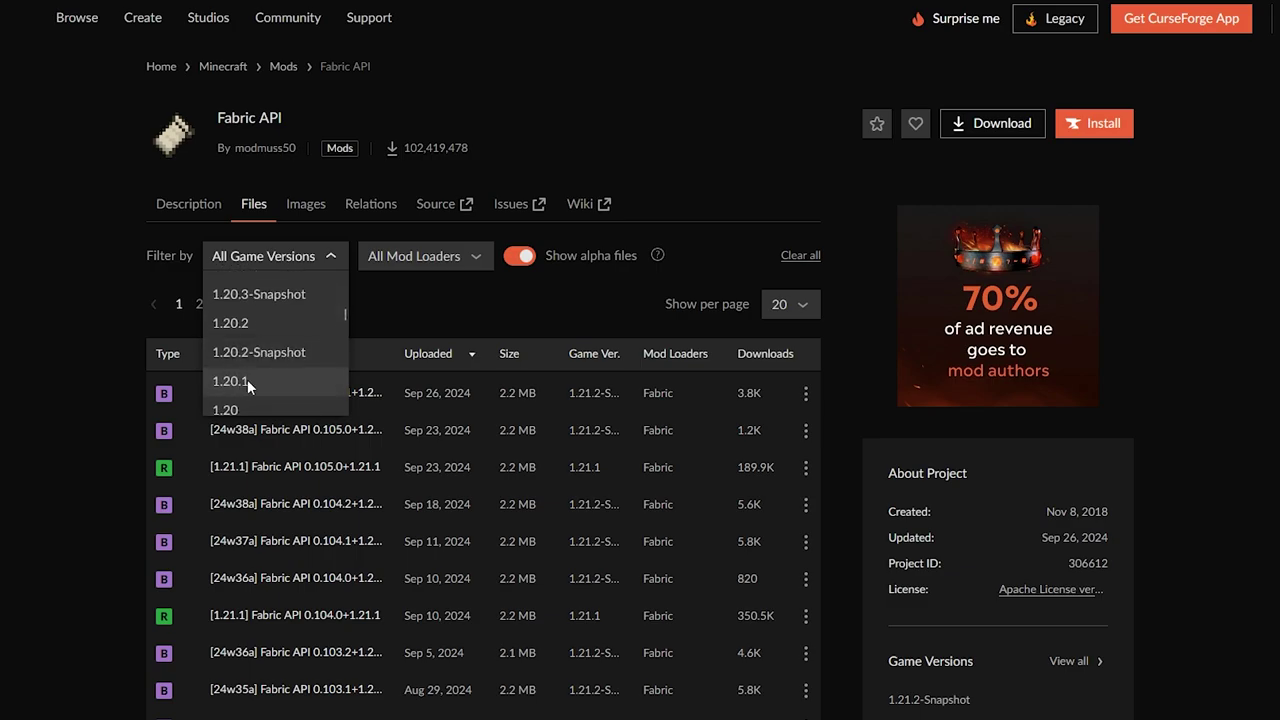
click(242, 380)
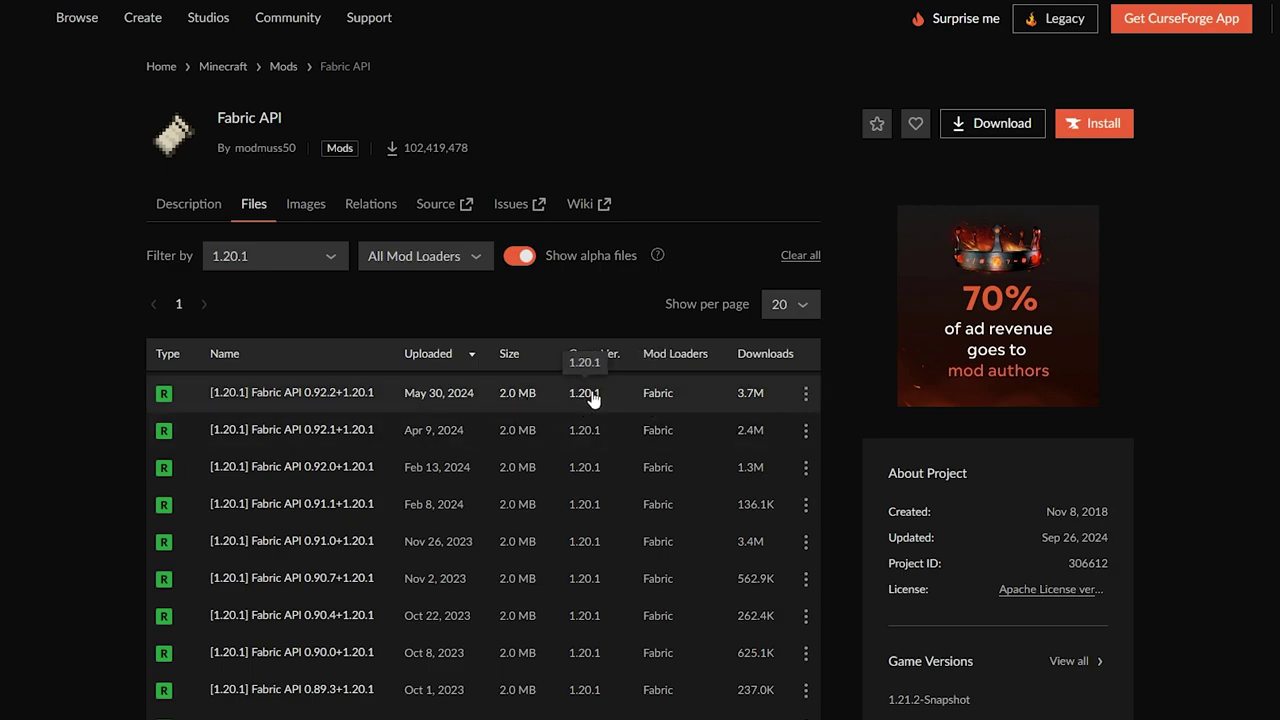
click(806, 398)
click(861, 468)
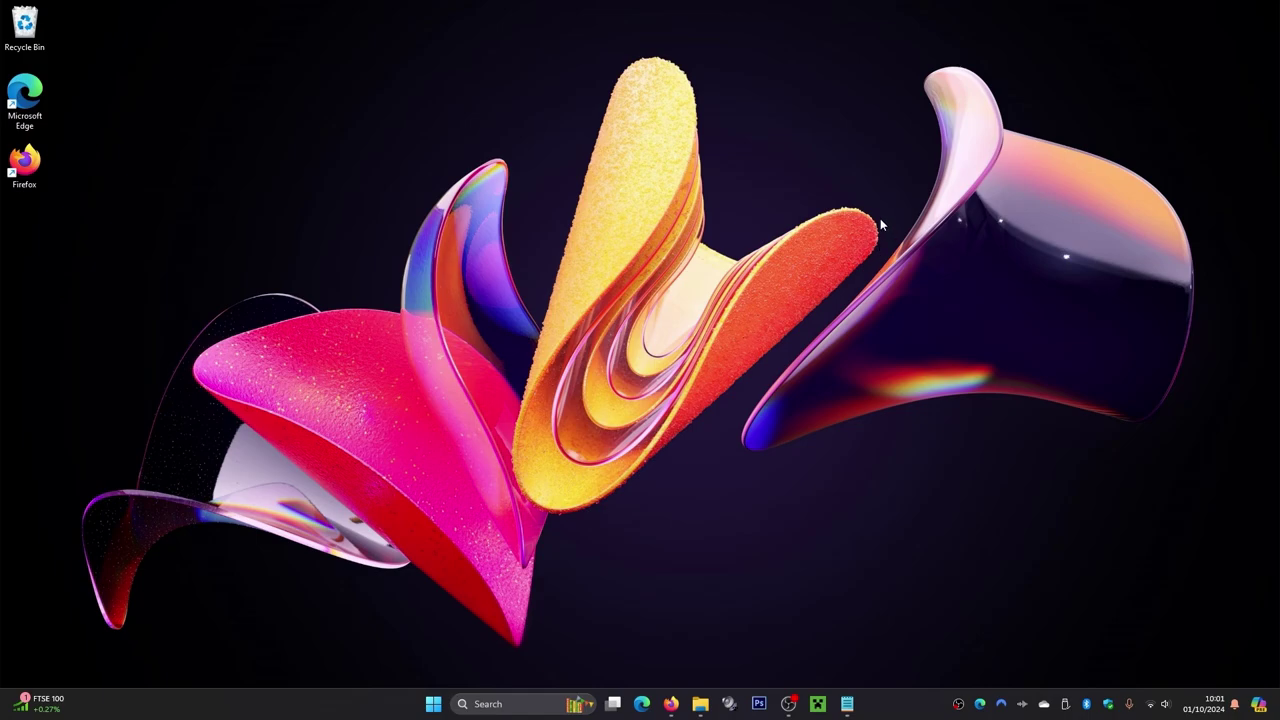
Select the three downloaded files in Downloads and drag them onto the desktop.
click(700, 704)
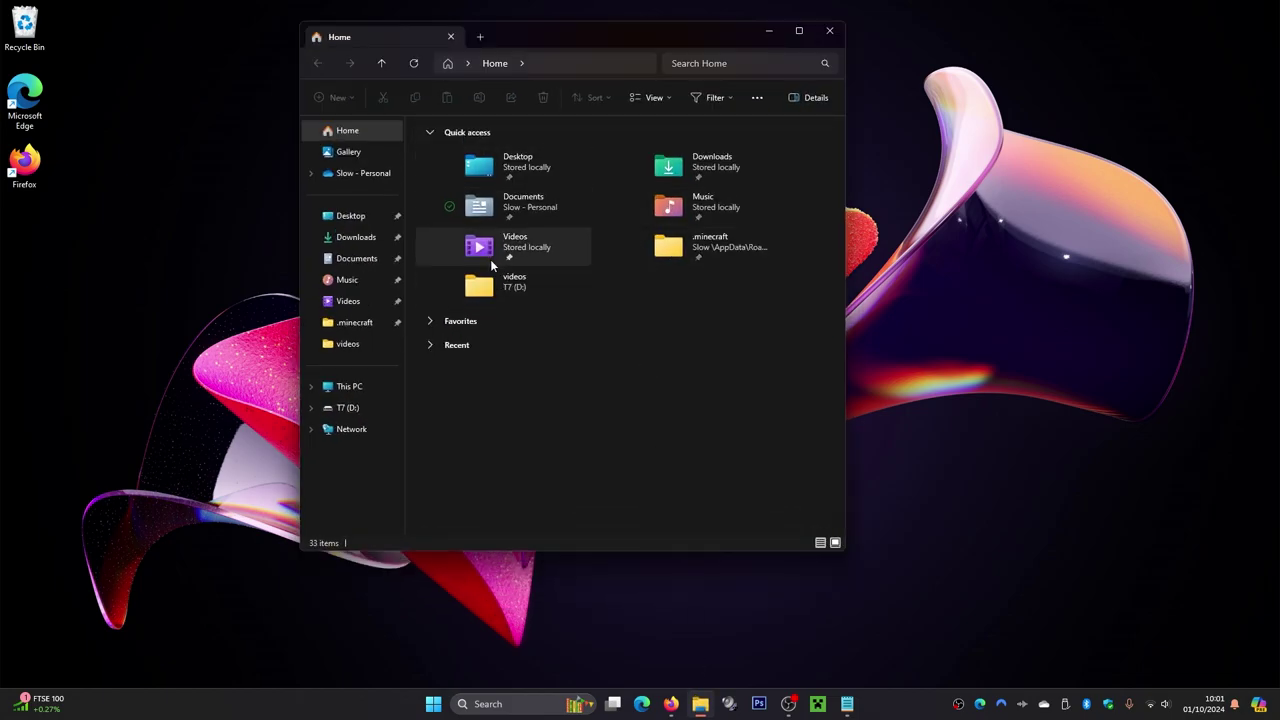
click(347, 242)
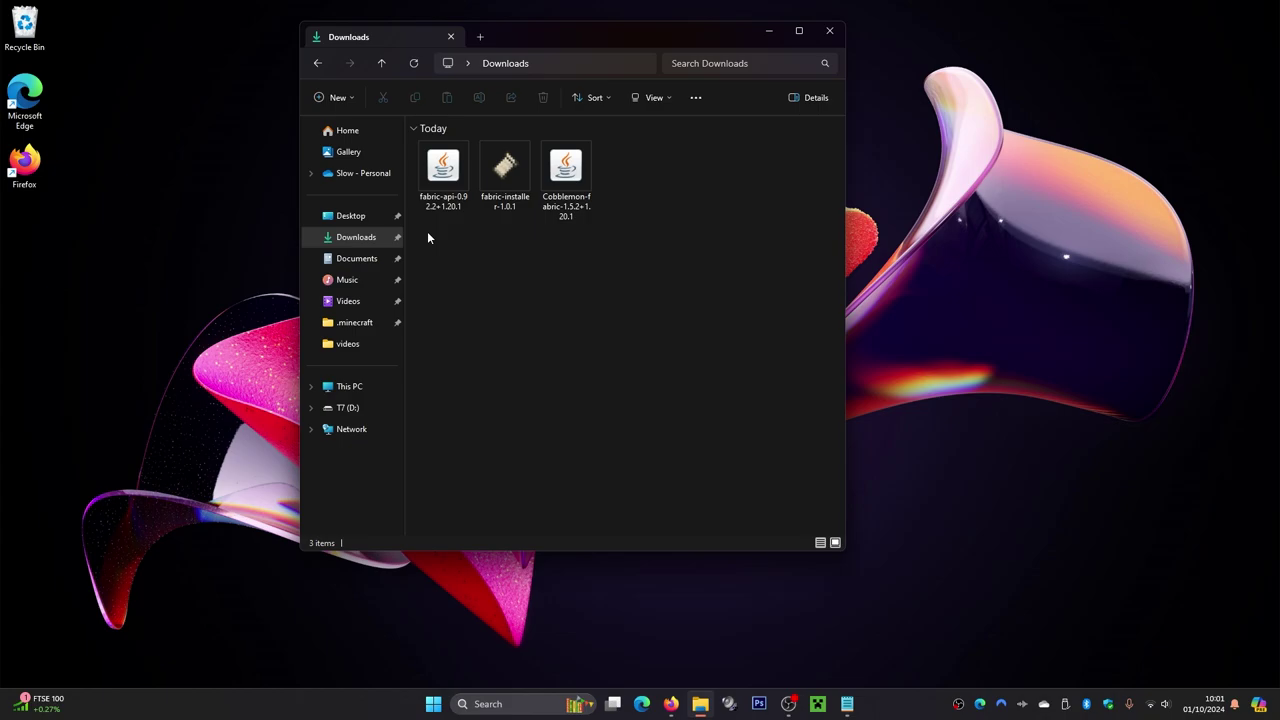
drag(427, 231, 571, 184)
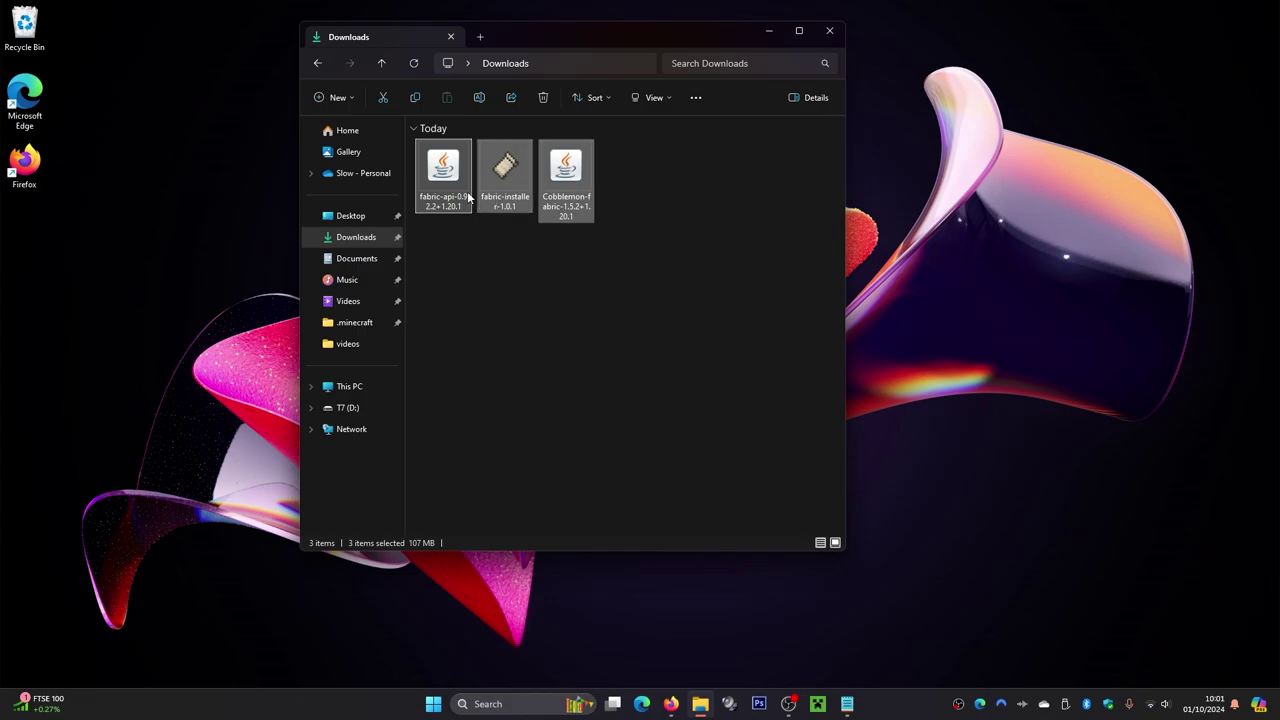
drag(446, 252, 586, 174)
drag(452, 170, 952, 100)
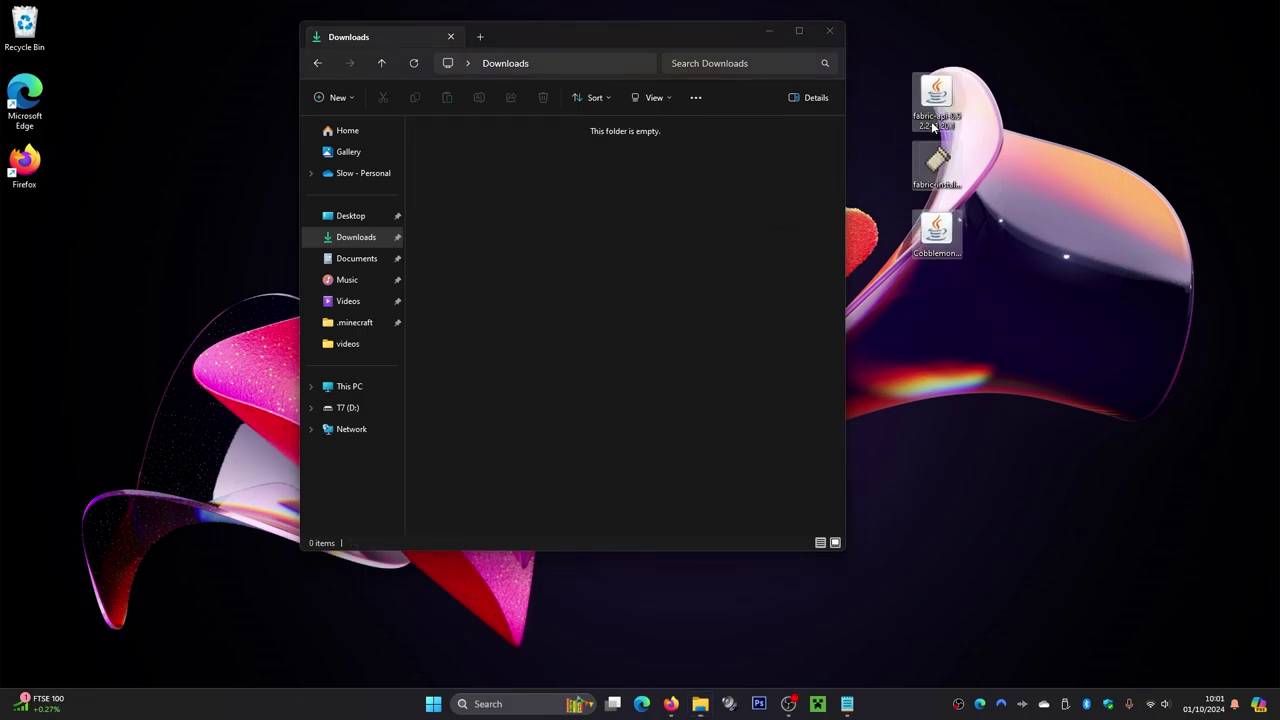
Close the empty Downloads window and move the three files toward the desktop centre.
click(828, 33)
click(828, 33)
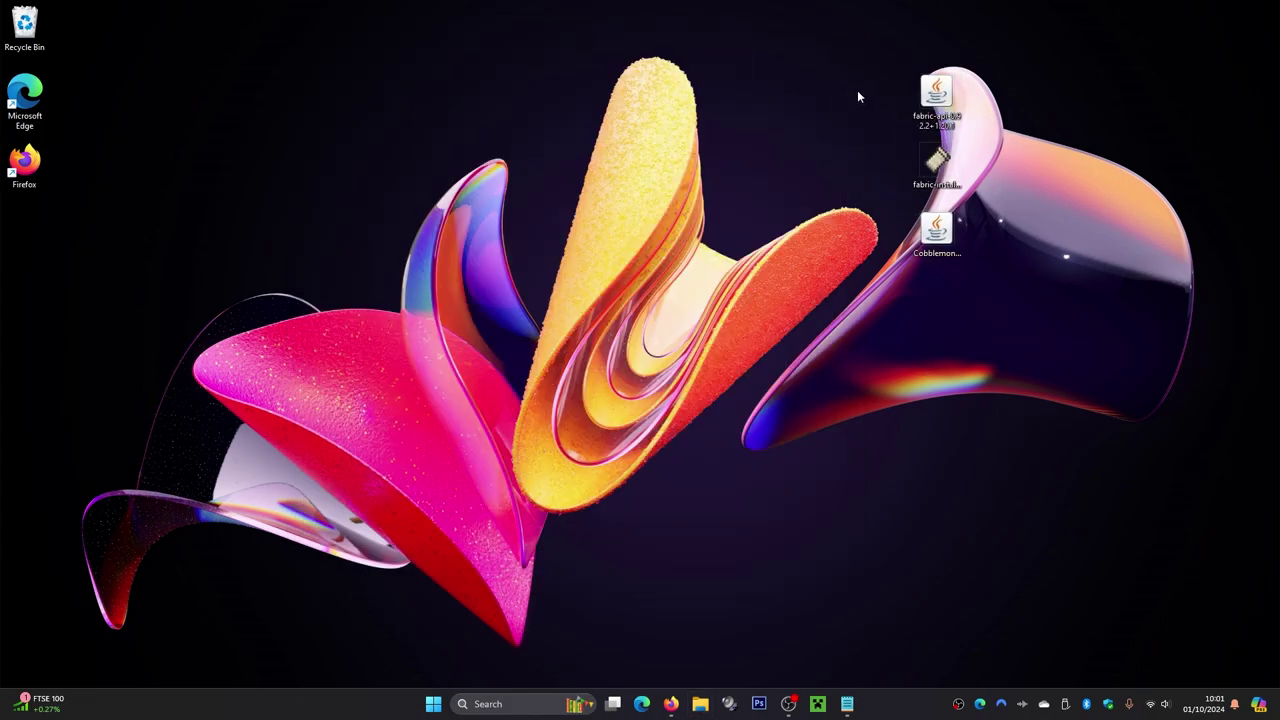
drag(857, 96, 946, 310)
Gather the three files mid-desktop, with the fabric-installer icon set off to the right.
drag(940, 100, 673, 96)
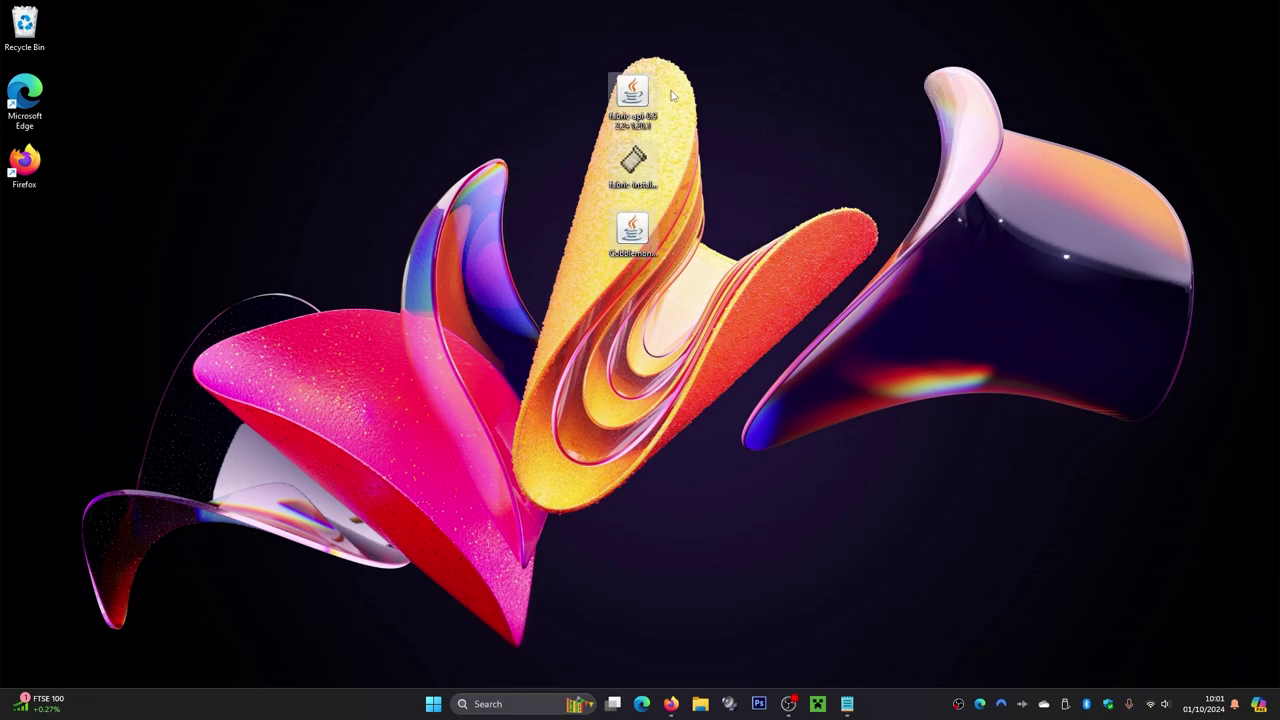
click(668, 153)
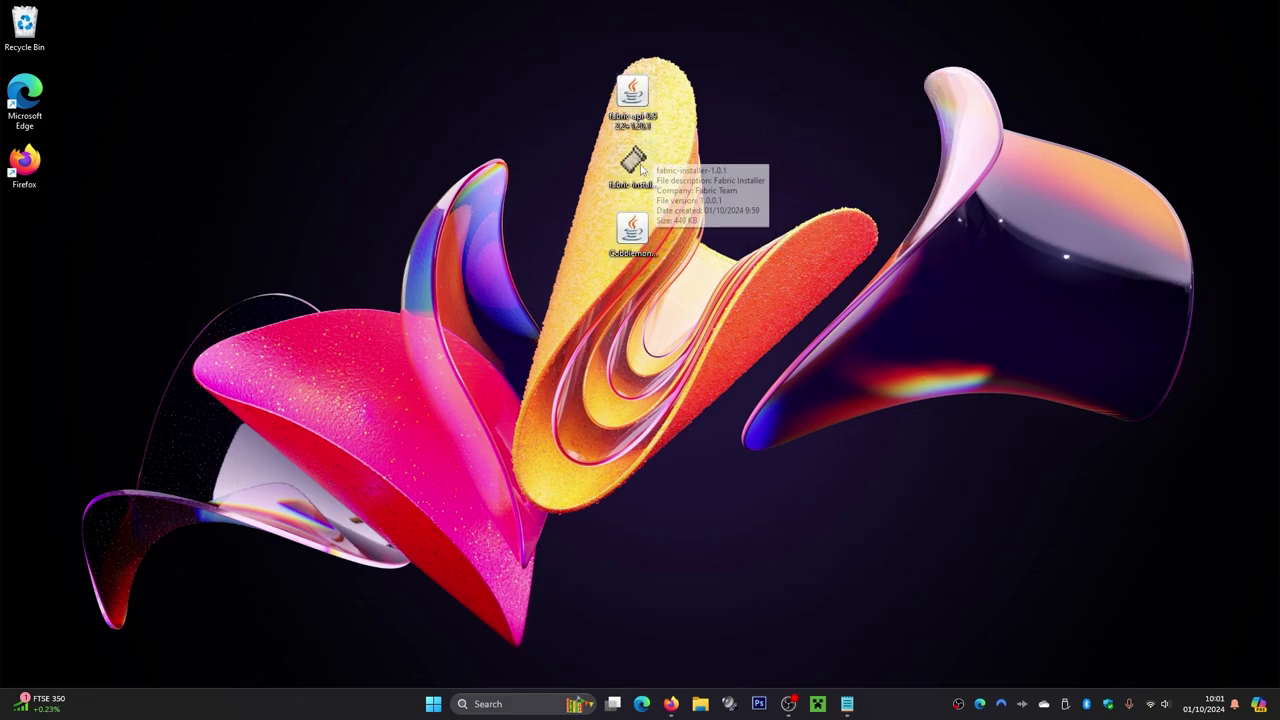
drag(632, 173, 727, 171)
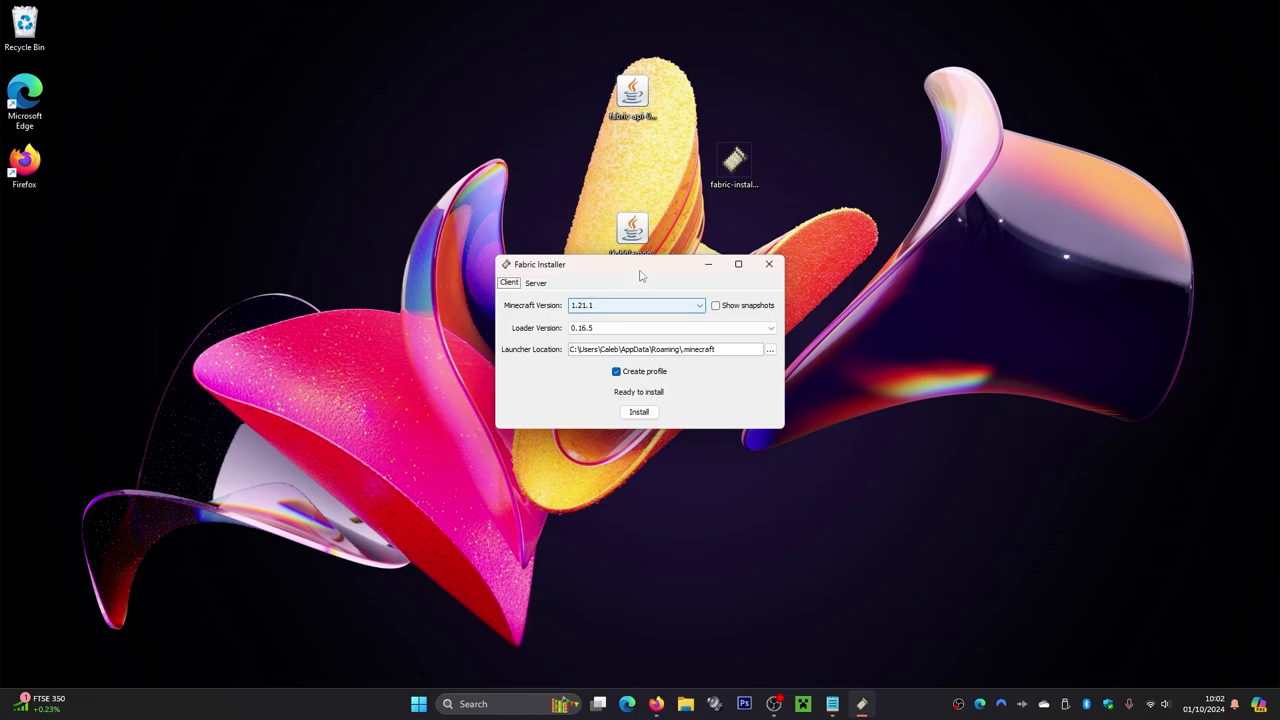
Choose Minecraft version 1.20.1 and keep .minecraft as the launcher location.
click(586, 310)
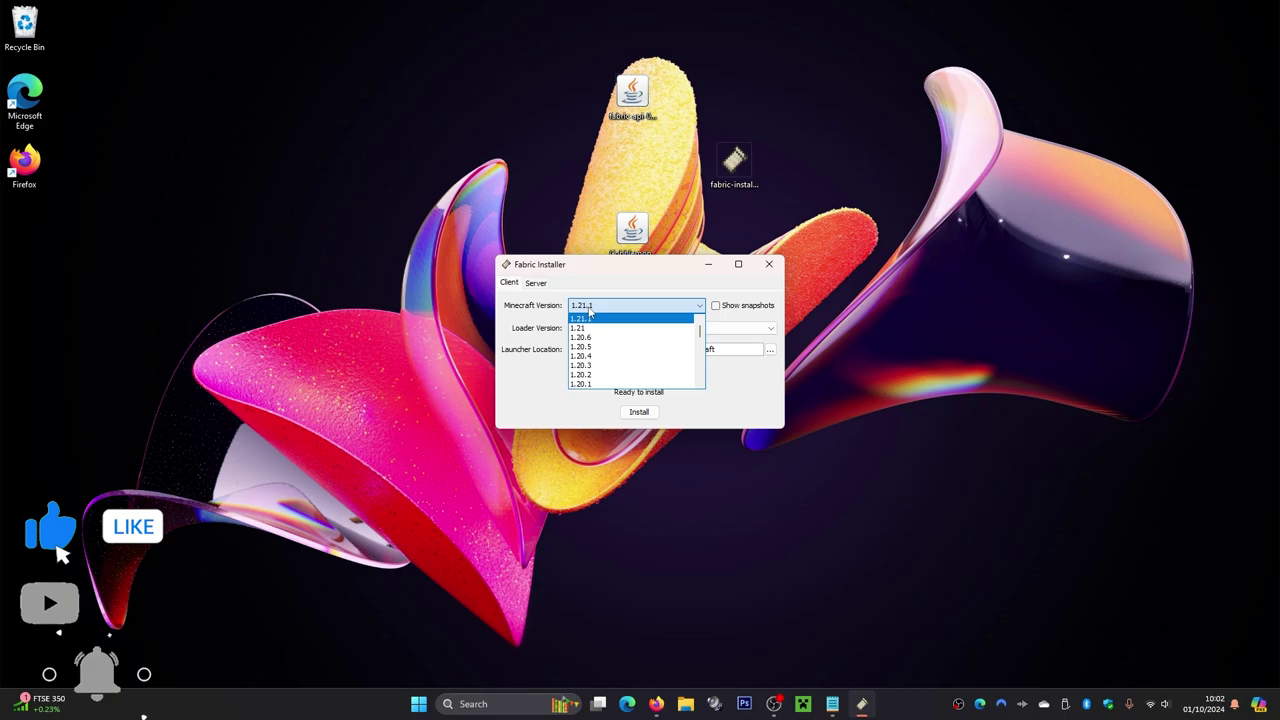
click(591, 385)
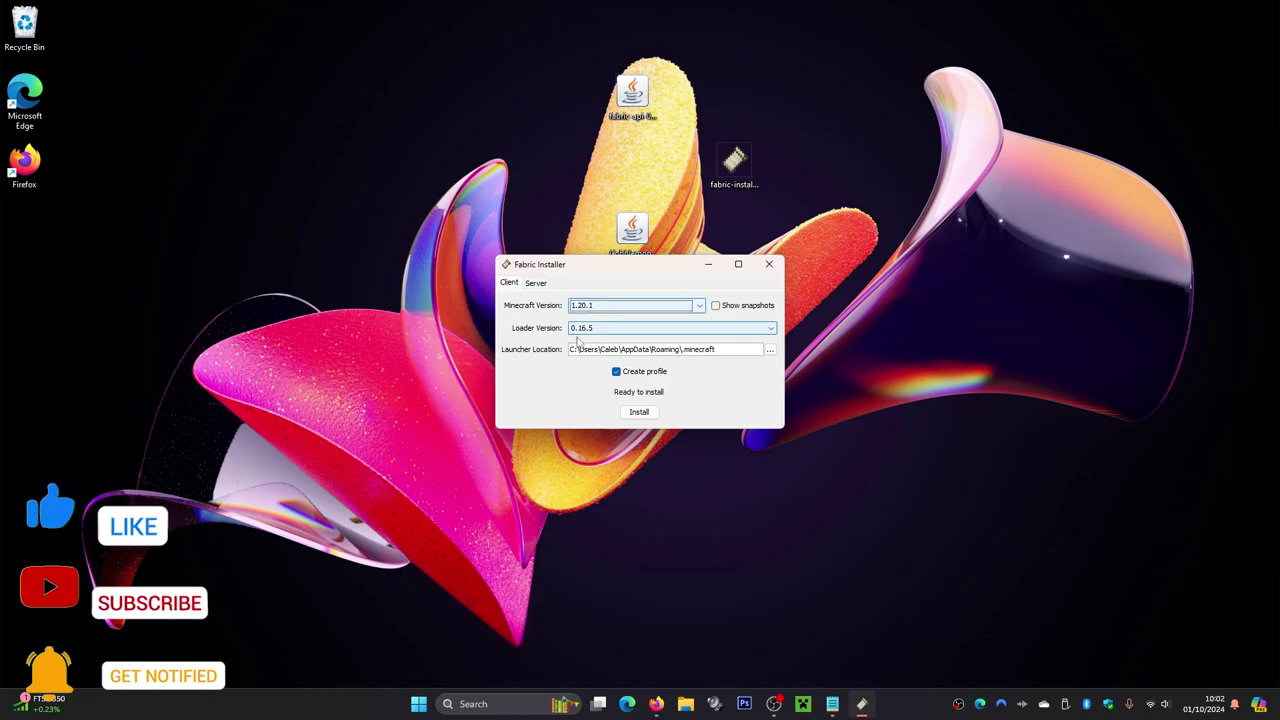
click(683, 349)
double_click(683, 349)
click(726, 349)
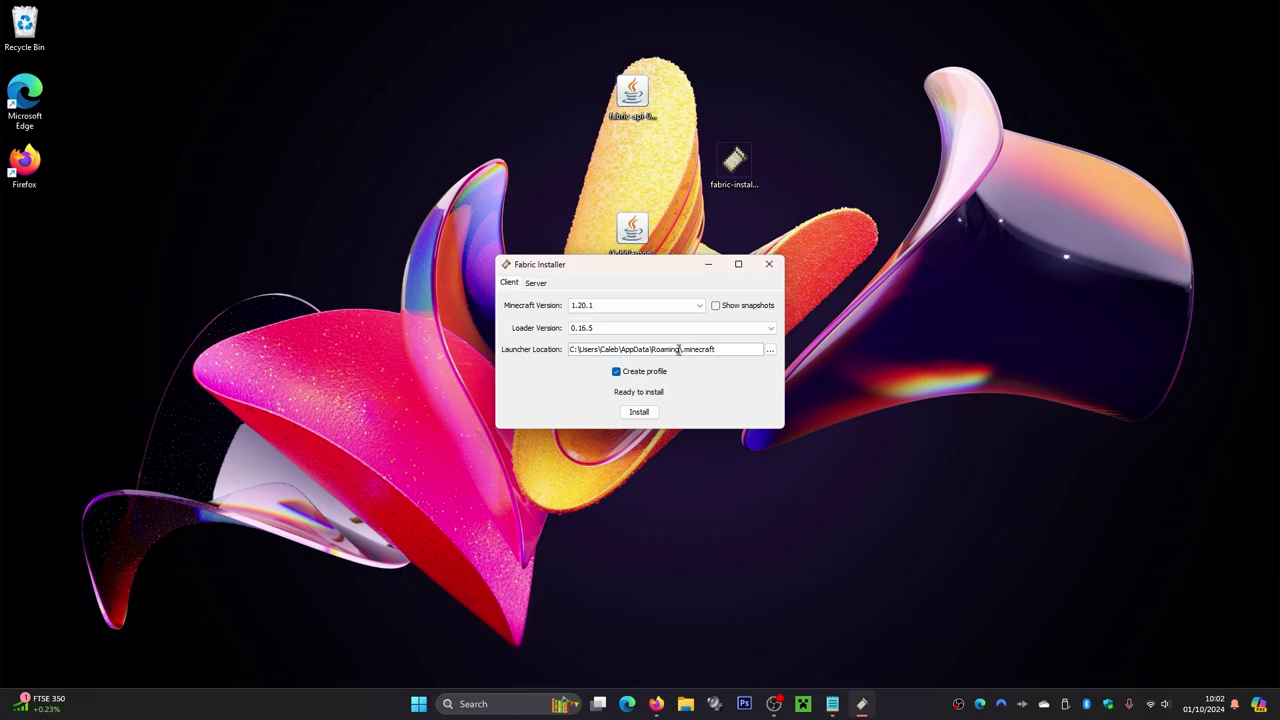
drag(683, 349, 718, 349)
click(770, 351)
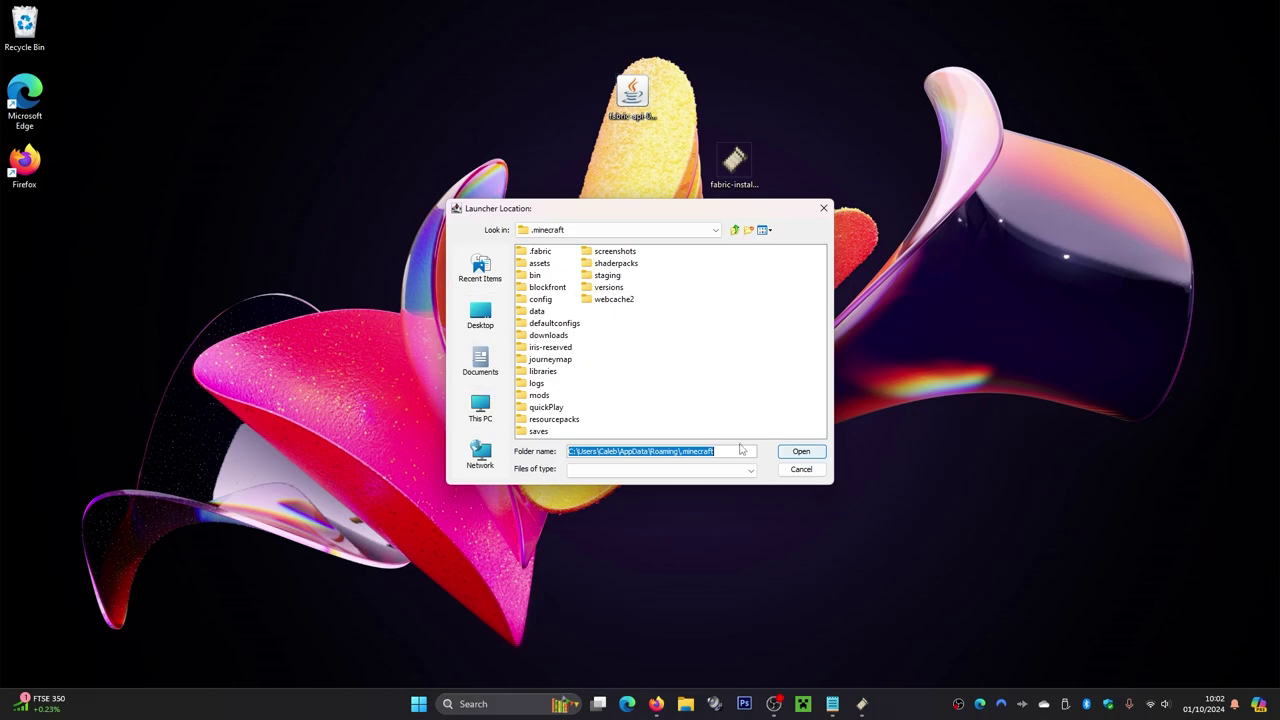
click(801, 469)
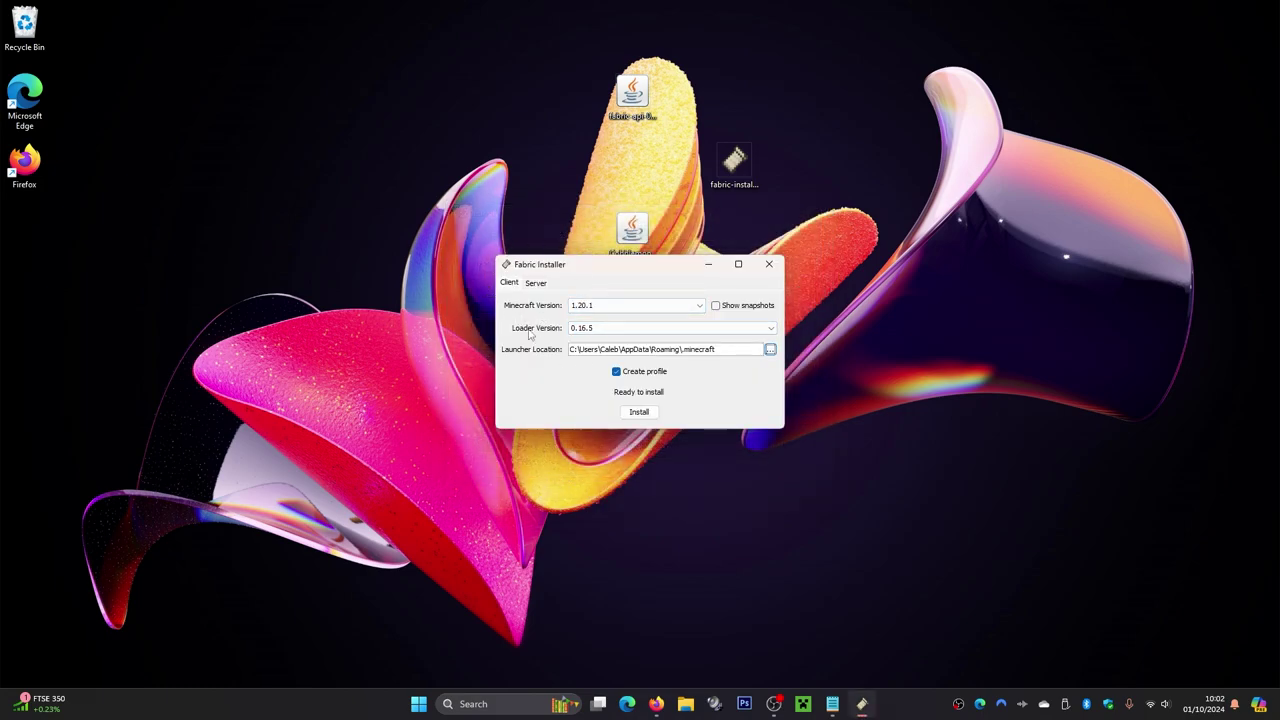
Install Fabric Loader, acknowledge the success message, and close the installer.
click(640, 414)
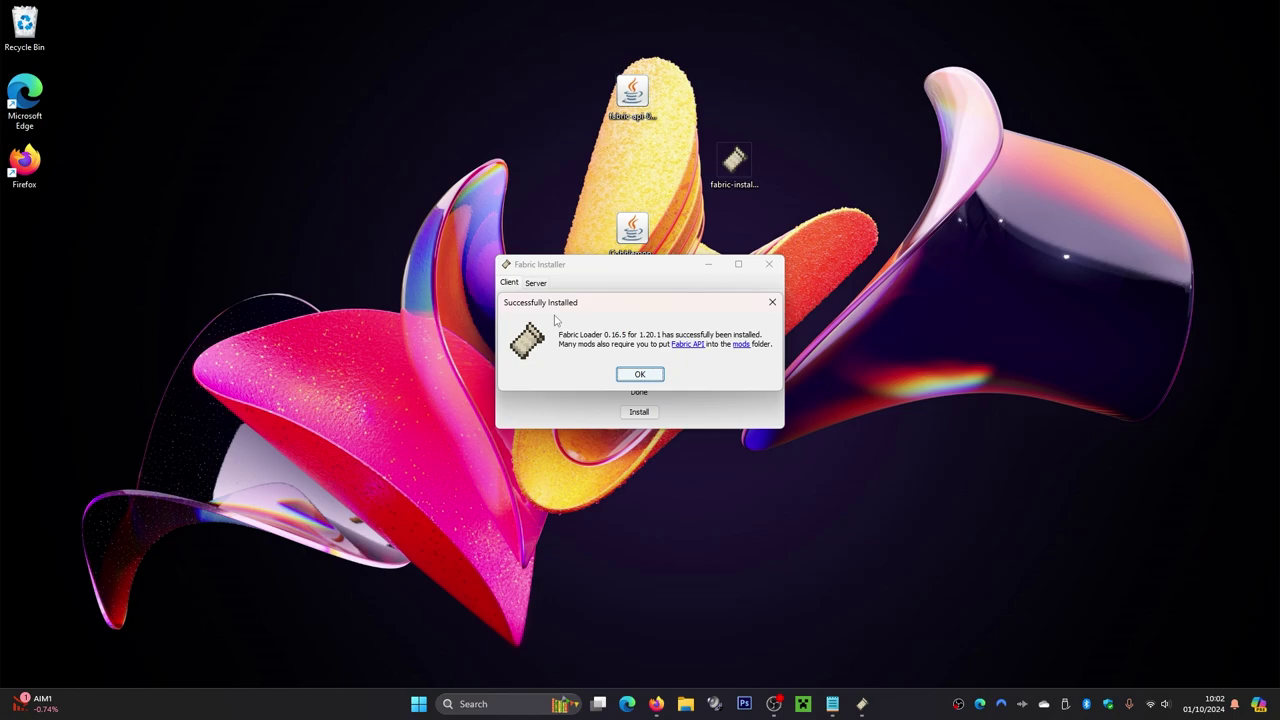
click(641, 376)
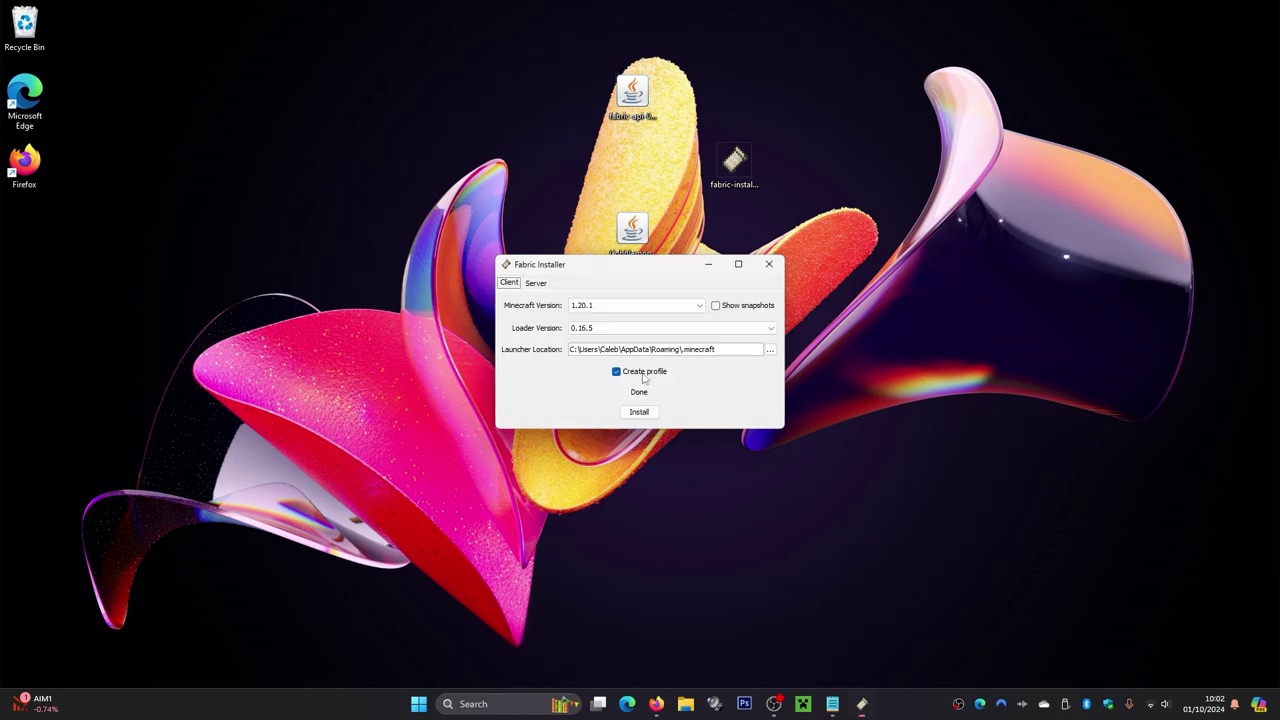
click(768, 264)
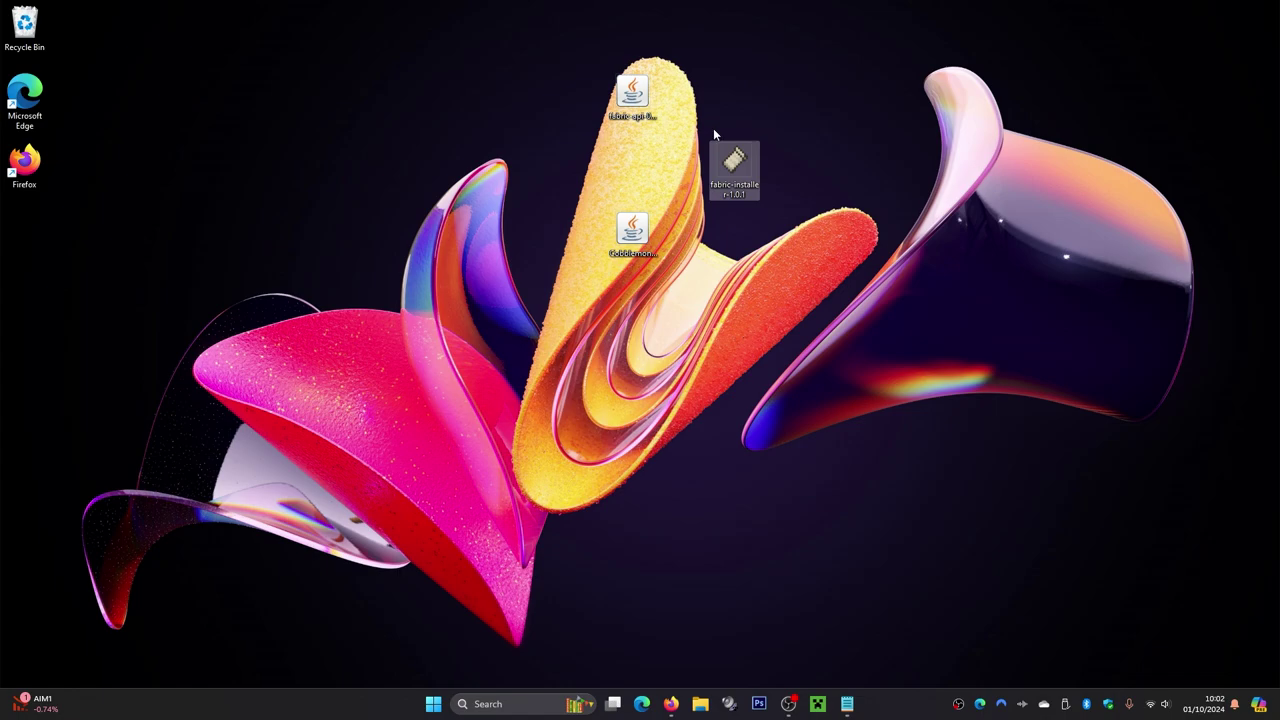
Delete the fabric-installer file and check the fabric-api jar's Open with options.
key(Delete)
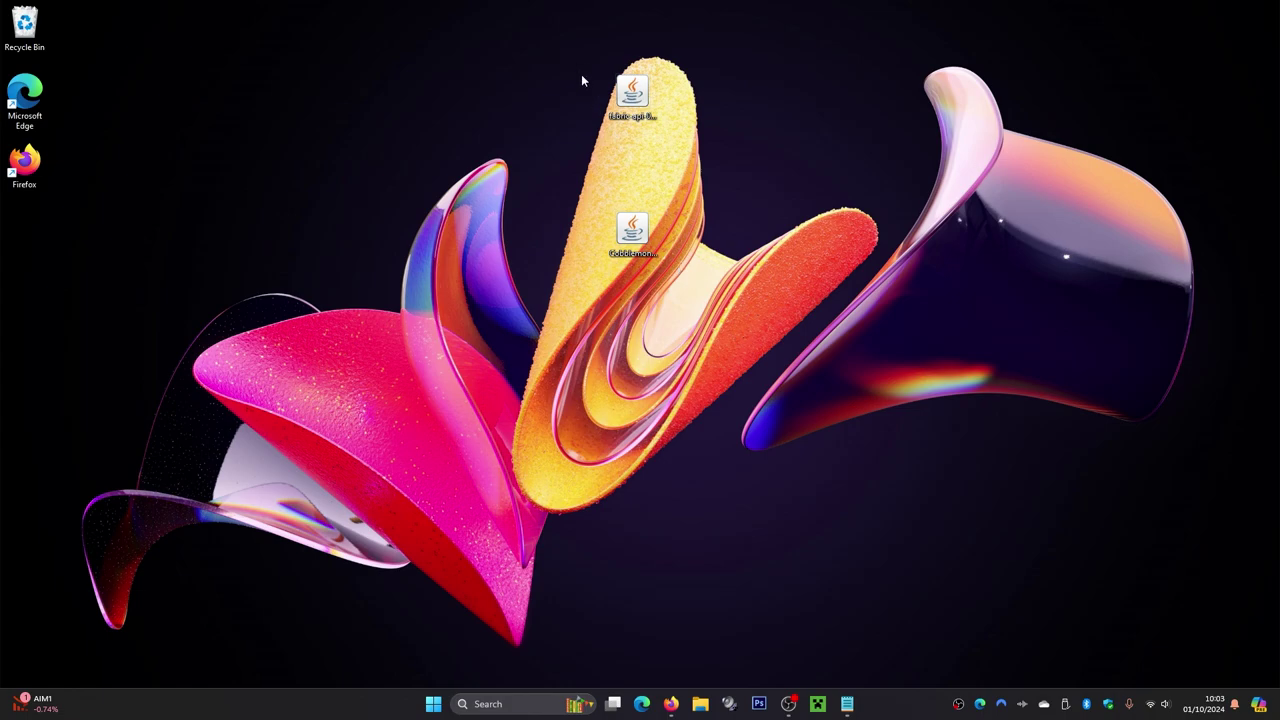
drag(576, 53, 698, 284)
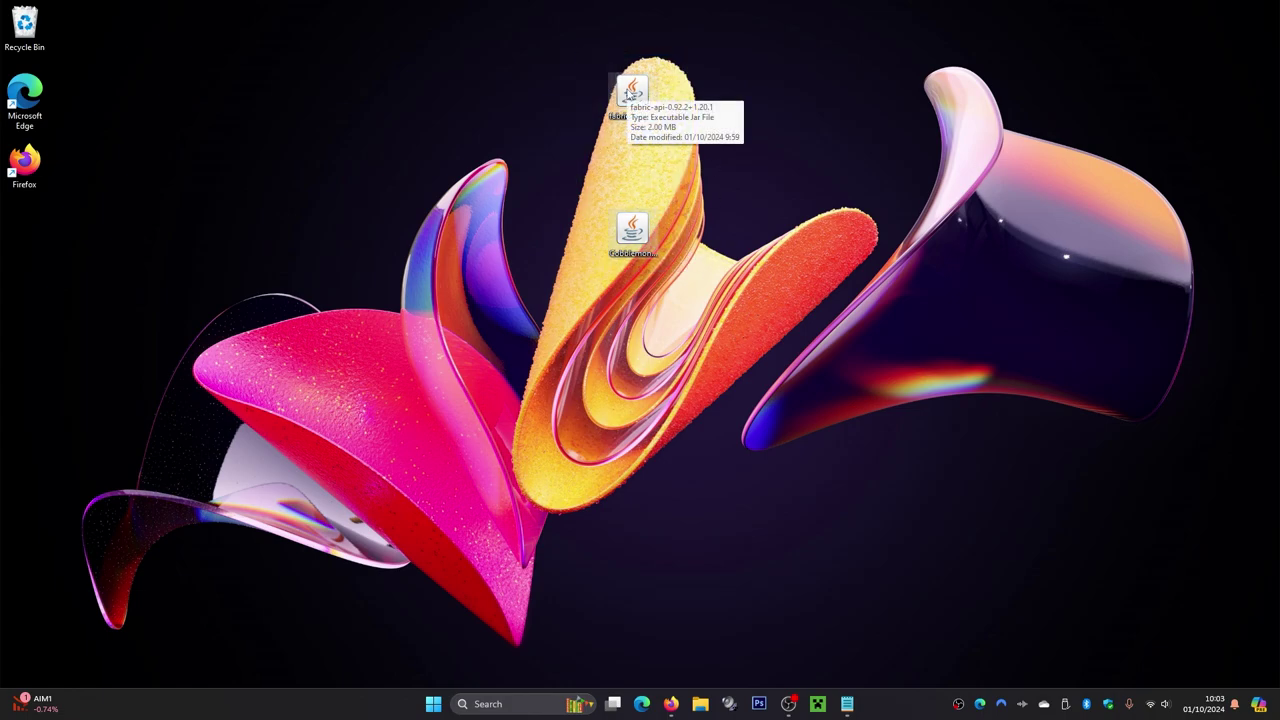
click(632, 92)
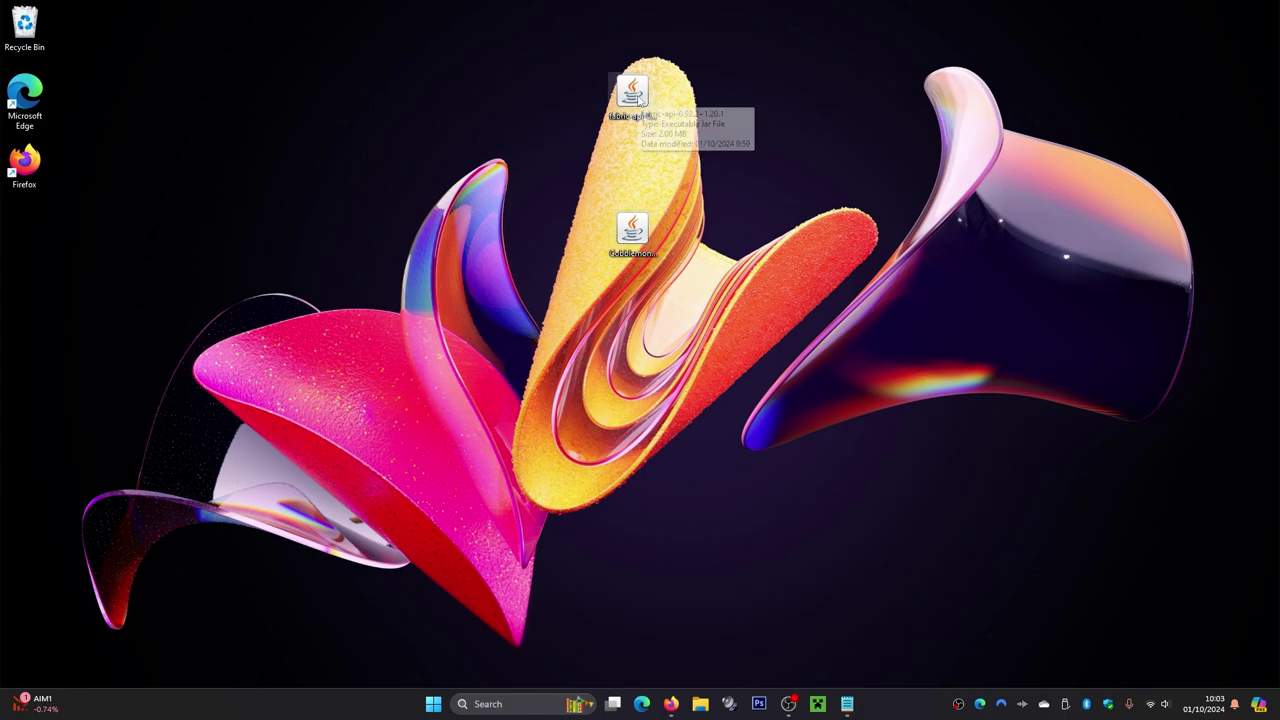
right_click(638, 99)
mouse_move(675, 165)
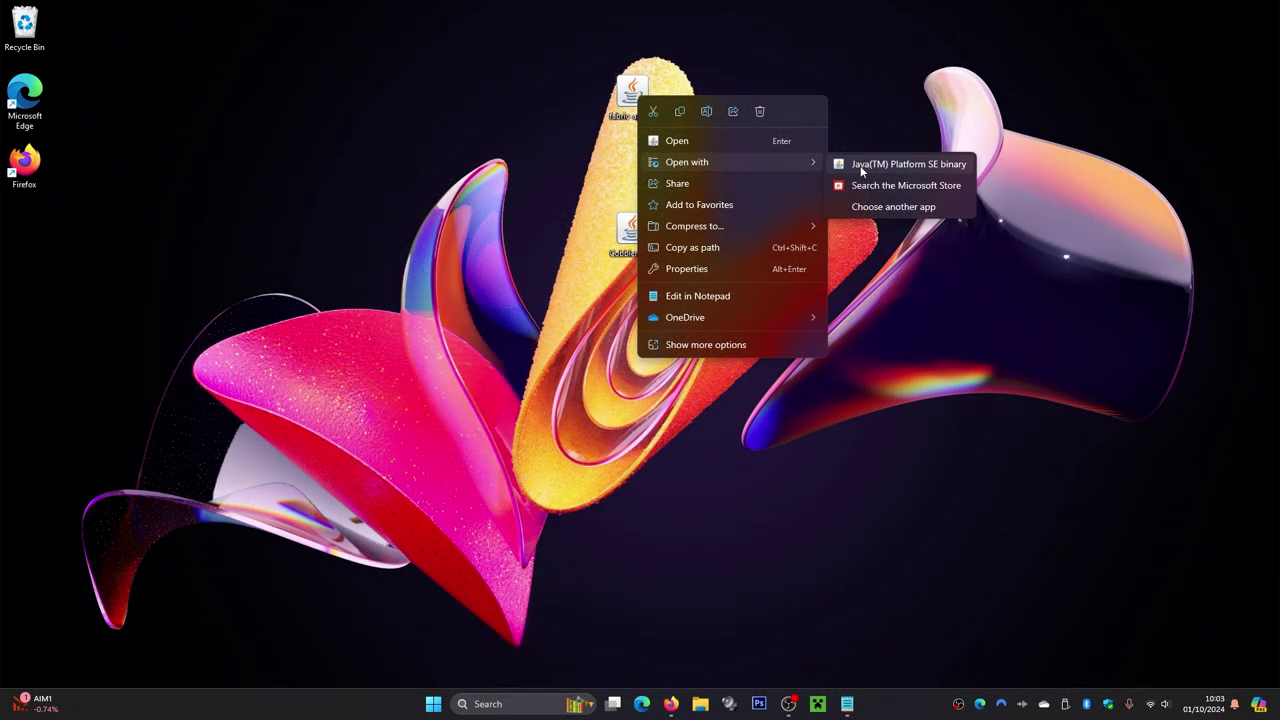
click(855, 118)
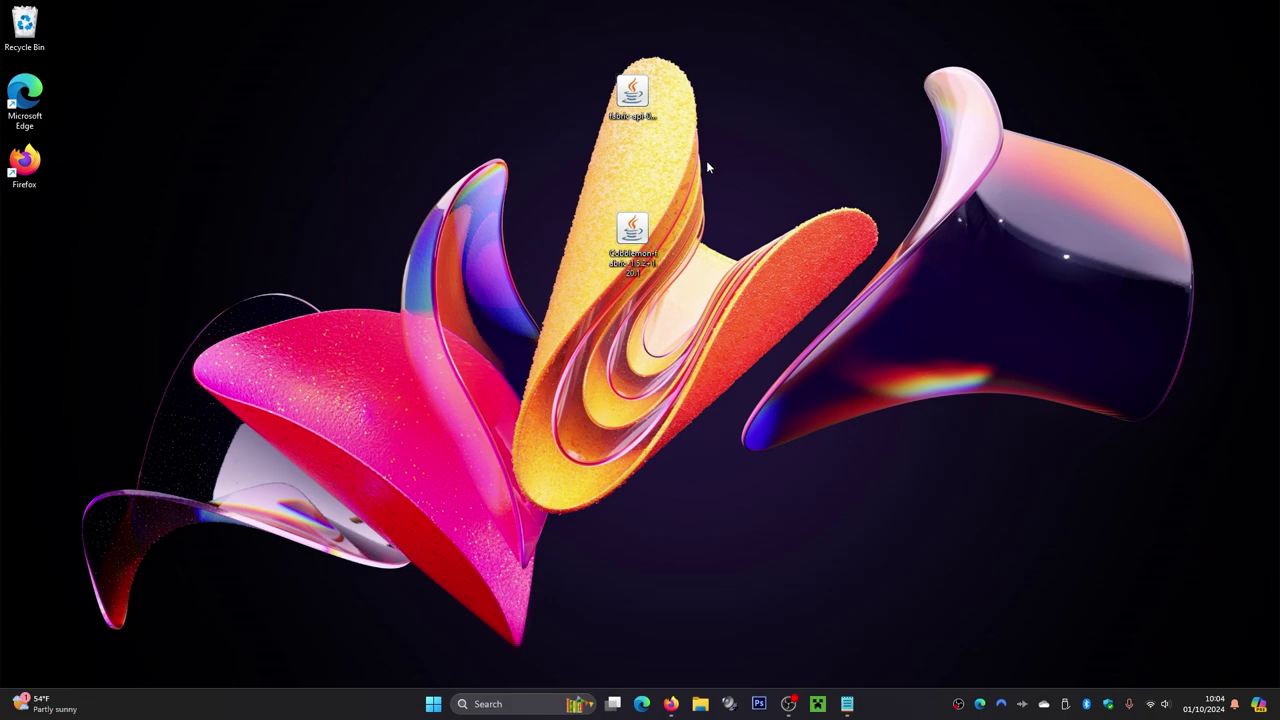
Select both remaining jars on the desktop, then clear the selection.
drag(574, 60, 703, 308)
click(640, 165)
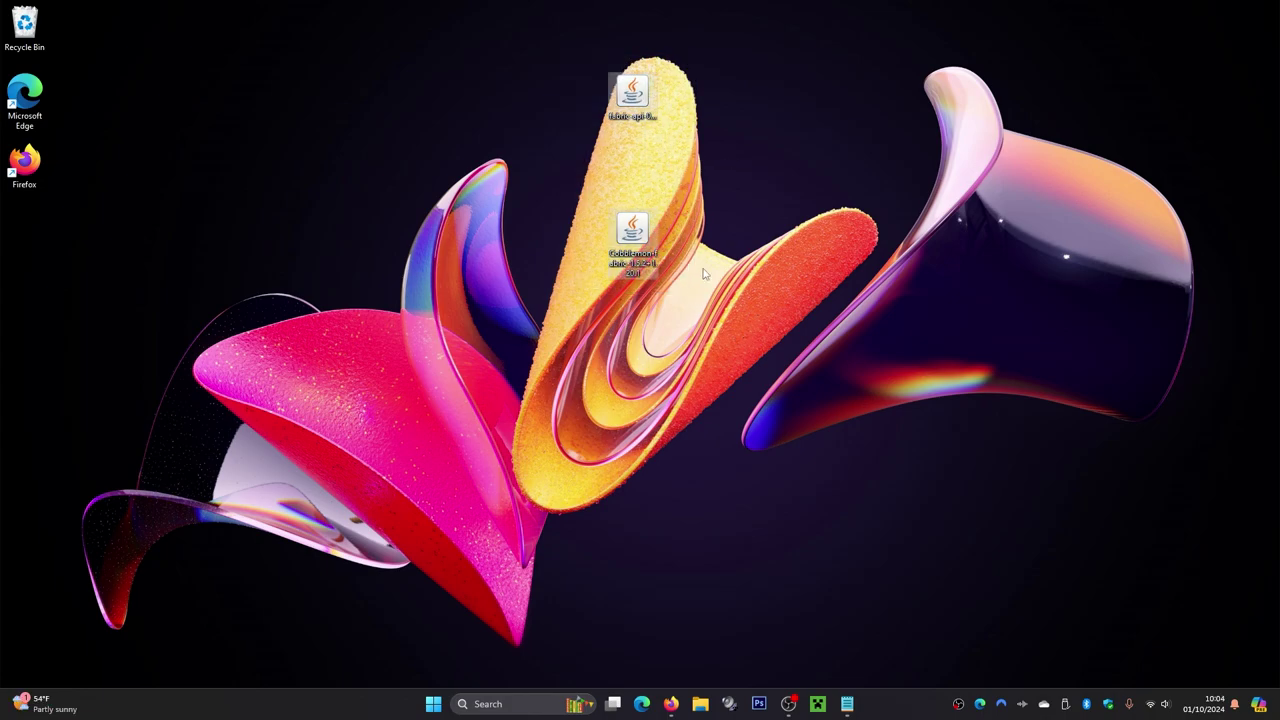
mouse_move(629, 124)
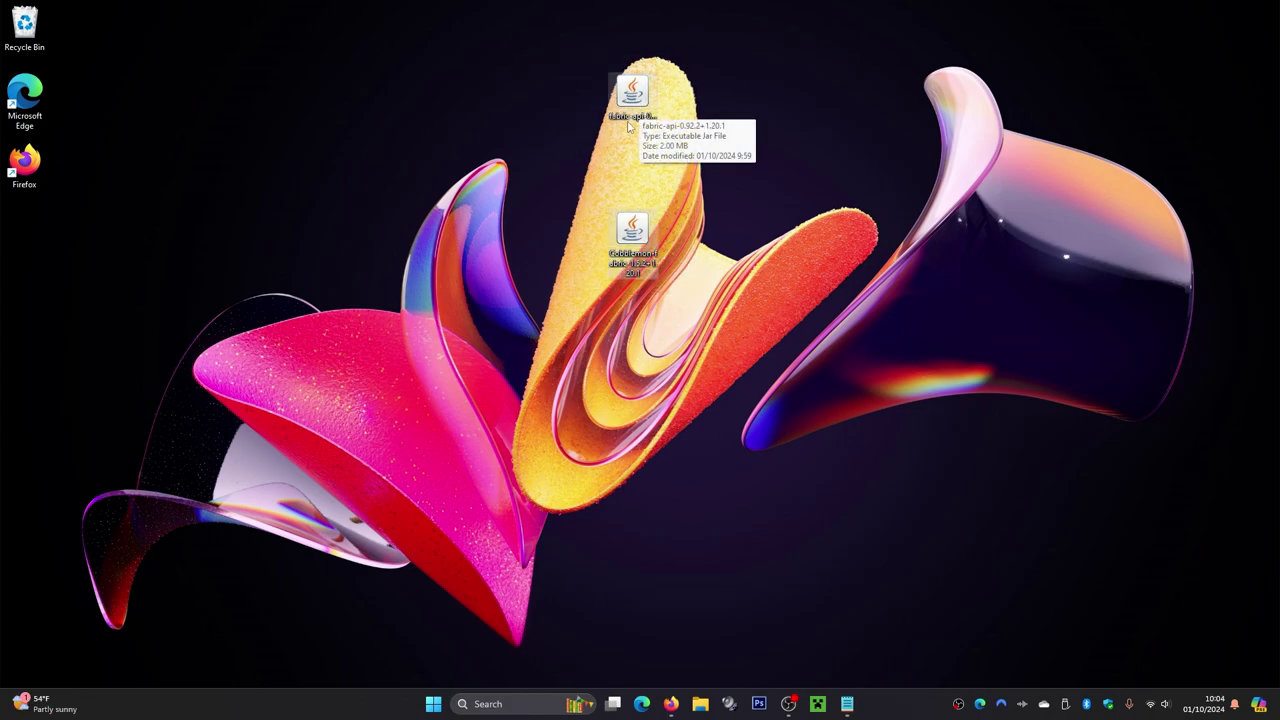